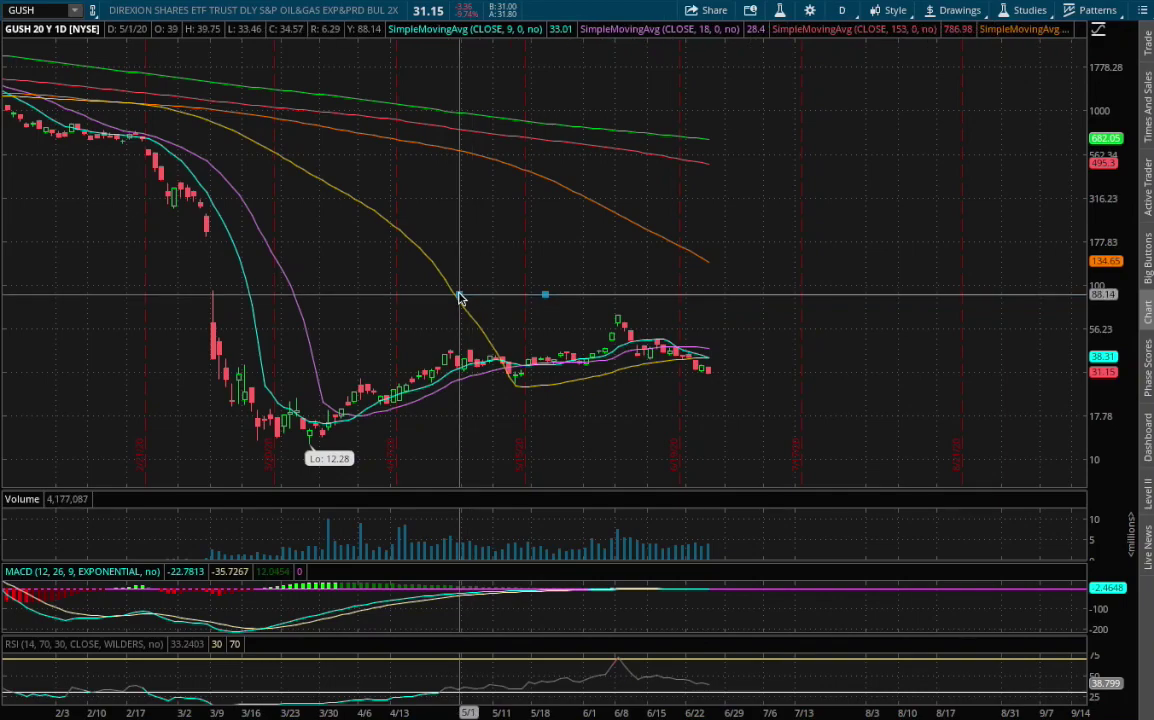
# Step: Open the right-click quick actions menu on the GUSH daily chart
pyautogui.rightClick(459, 297)
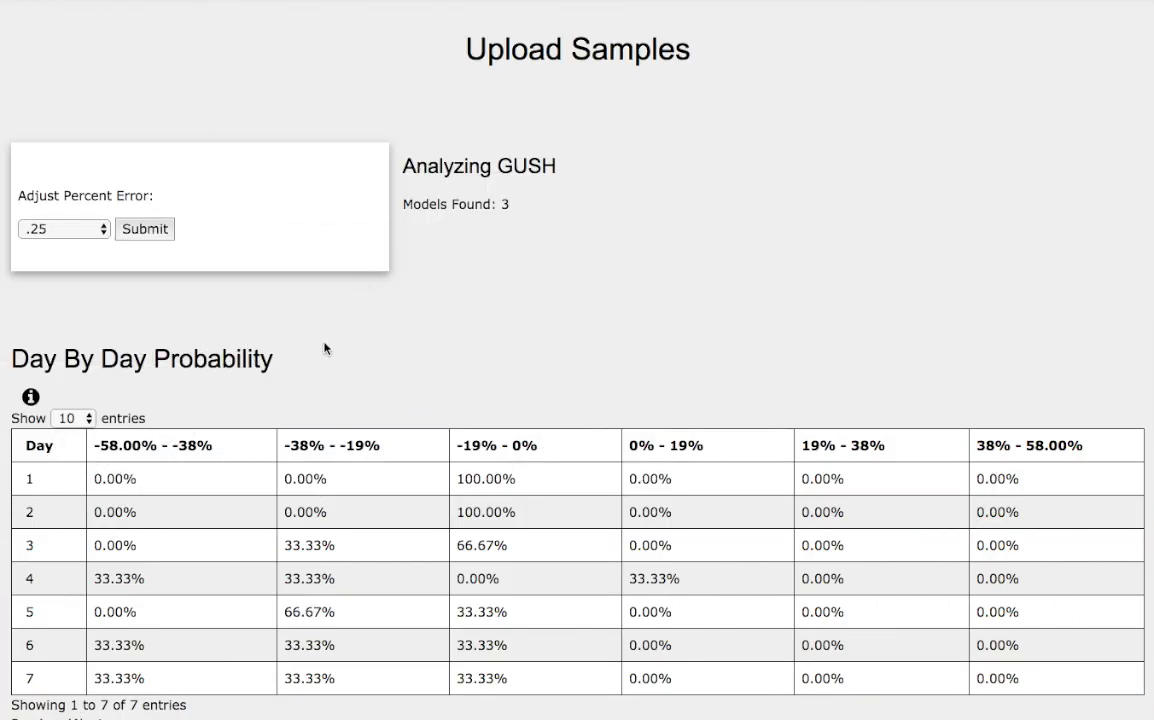
pyautogui.scroll(-2, 324, 346)
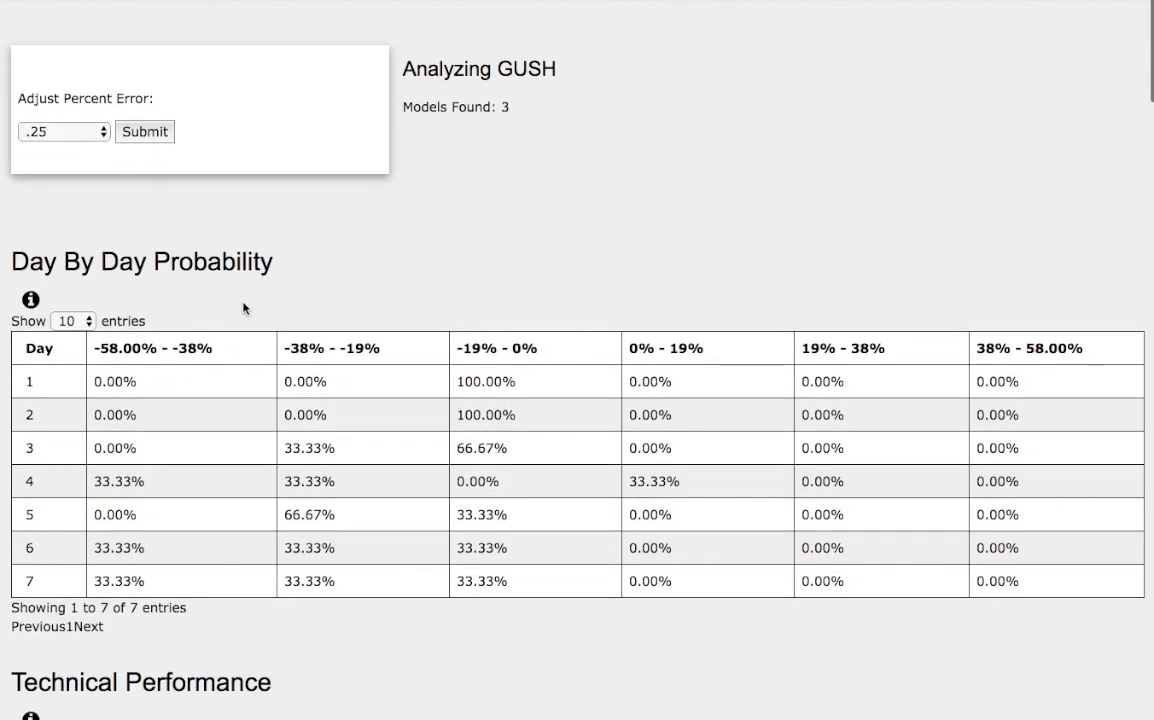
pyautogui.scroll(1, 238, 290)
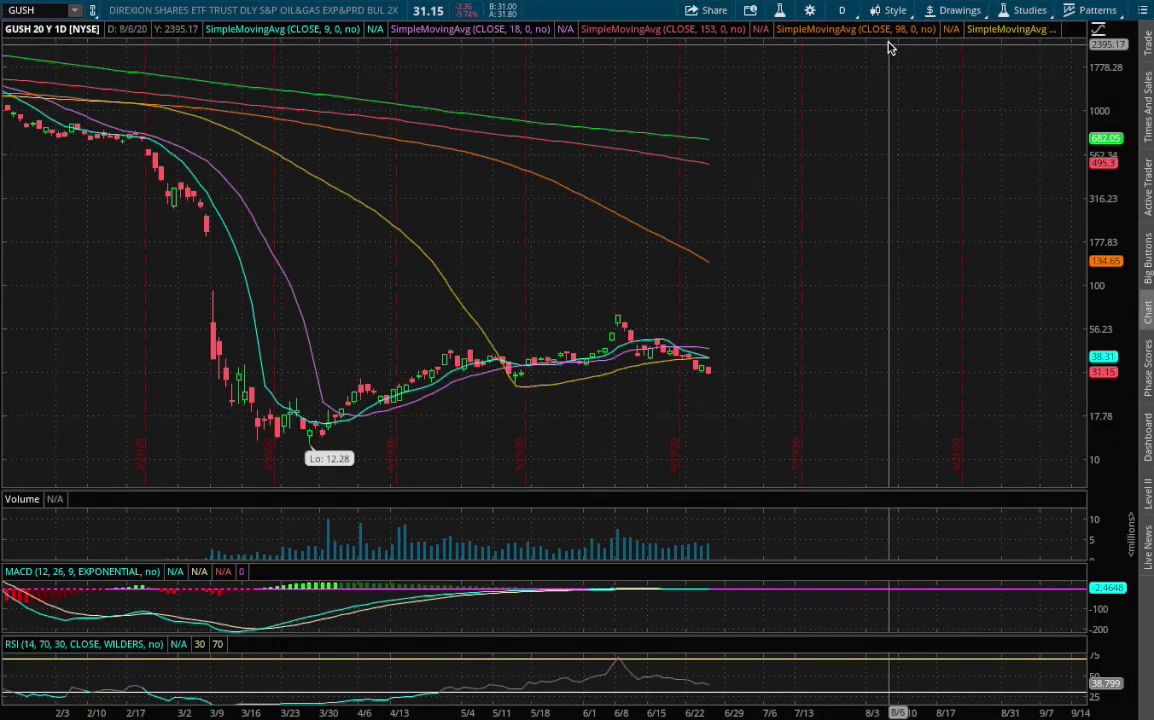
# Step: View GUSH on 180-day hourly and 4-hour bars, then zoom into the recent hourly bars
pyautogui.click(845, 12)
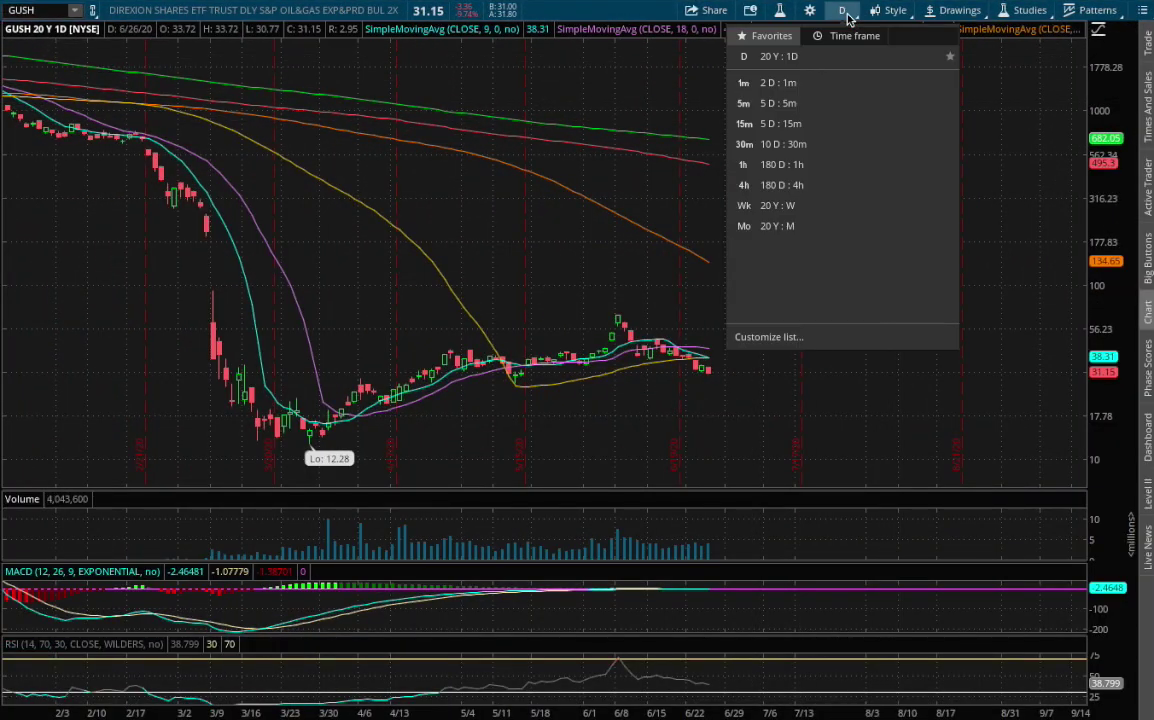
pyautogui.click(800, 166)
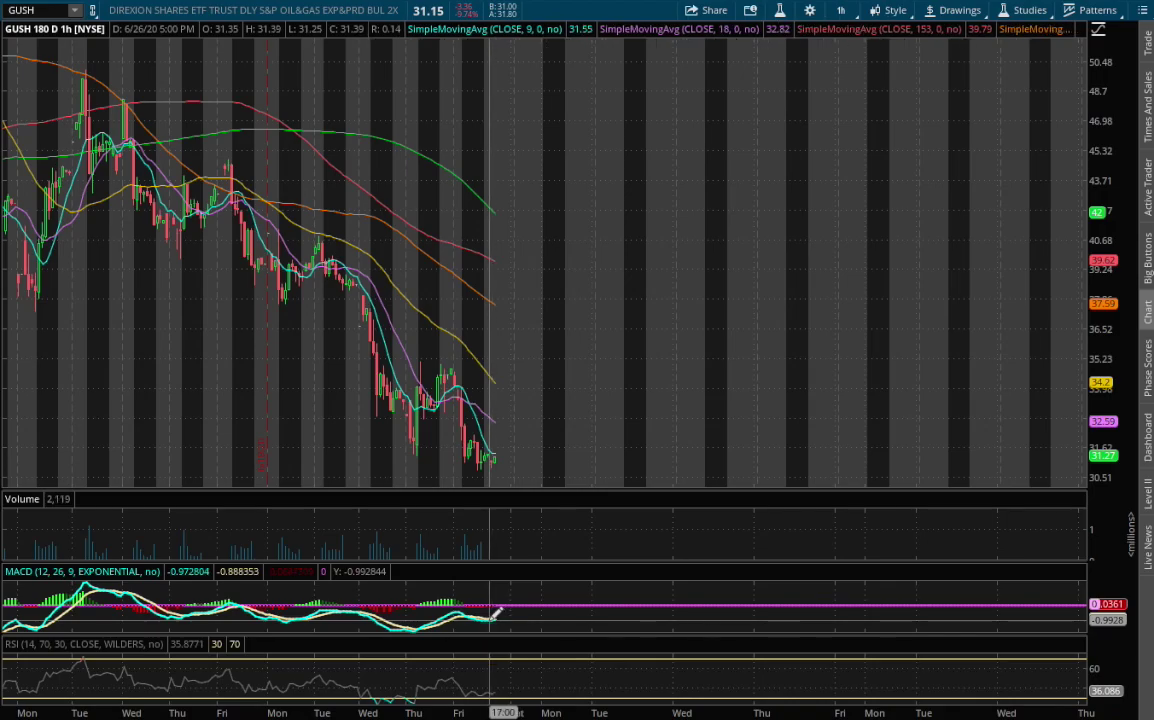
pyautogui.click(841, 10)
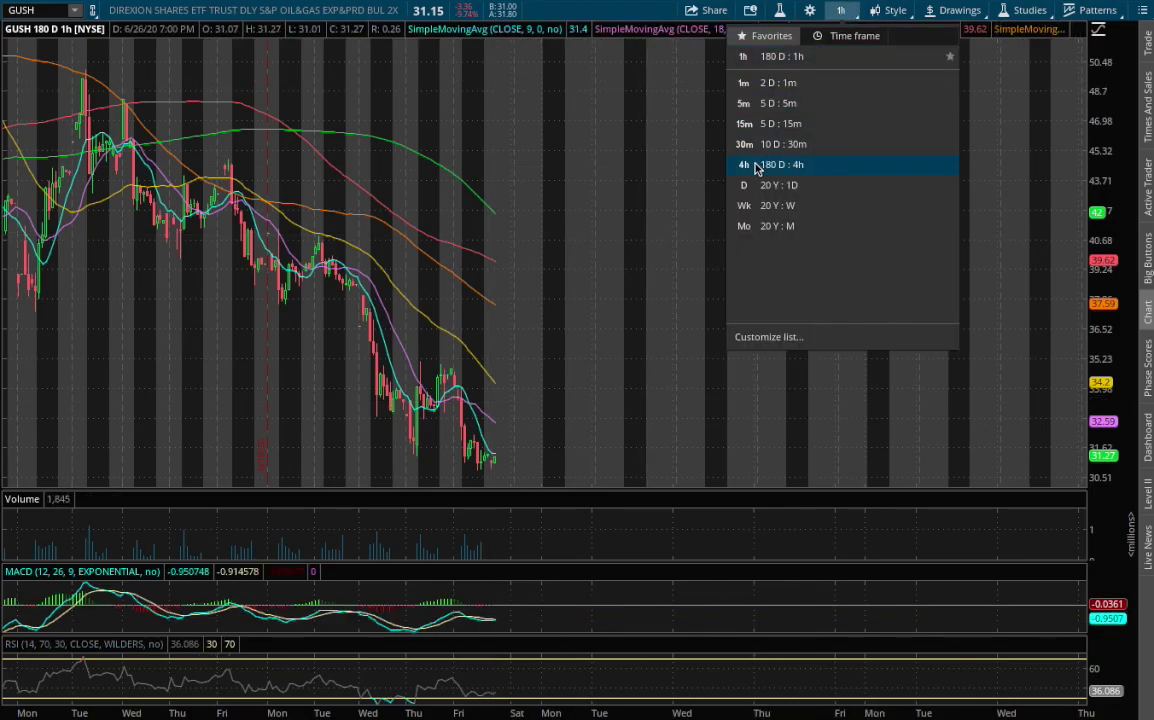
pyautogui.click(757, 166)
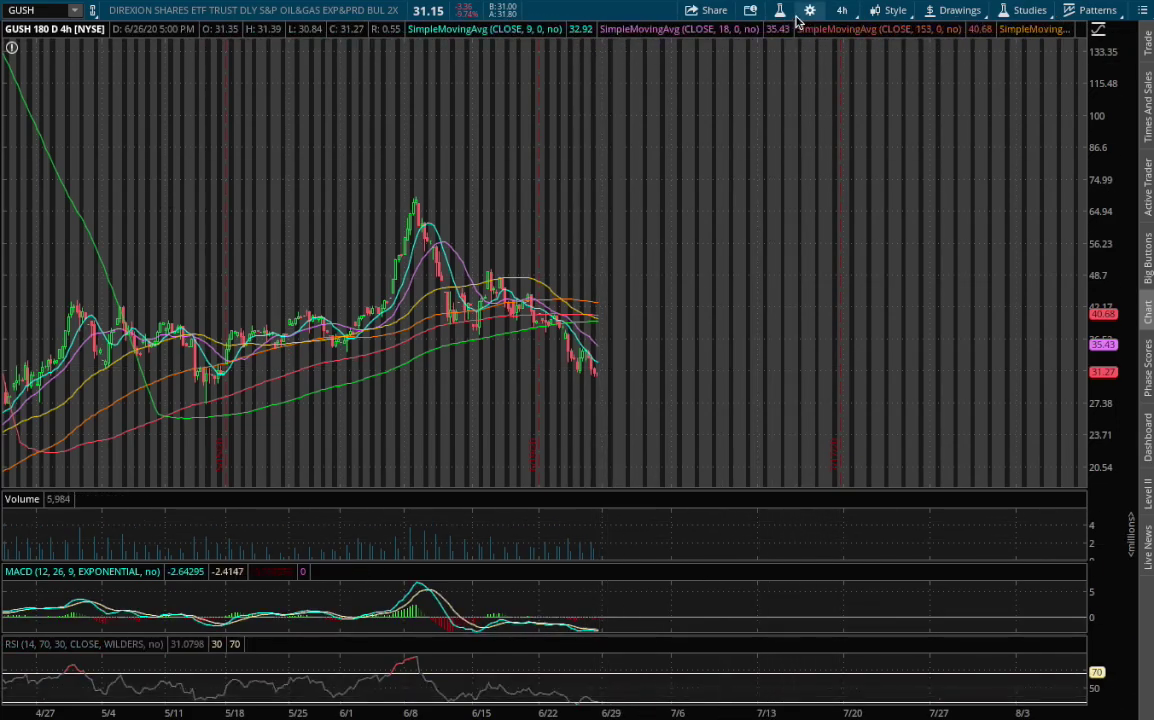
pyautogui.click(838, 11)
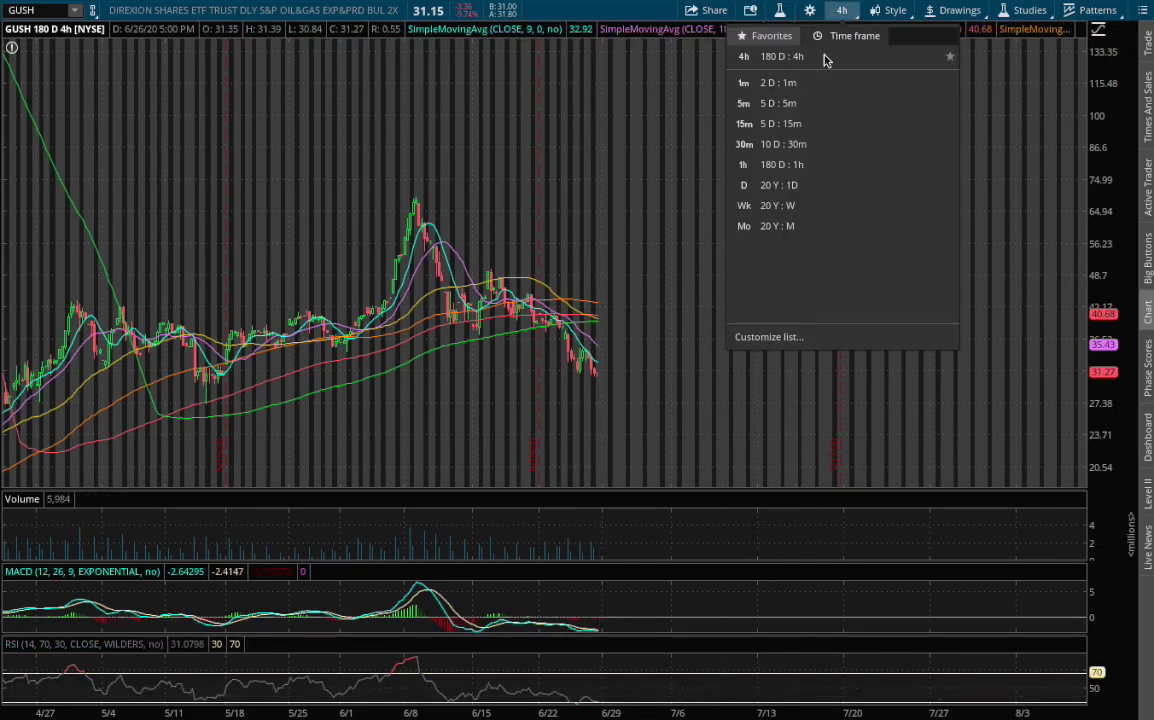
pyautogui.click(782, 164)
pyautogui.moveTo(285, 340); pyautogui.dragTo(572, 391)
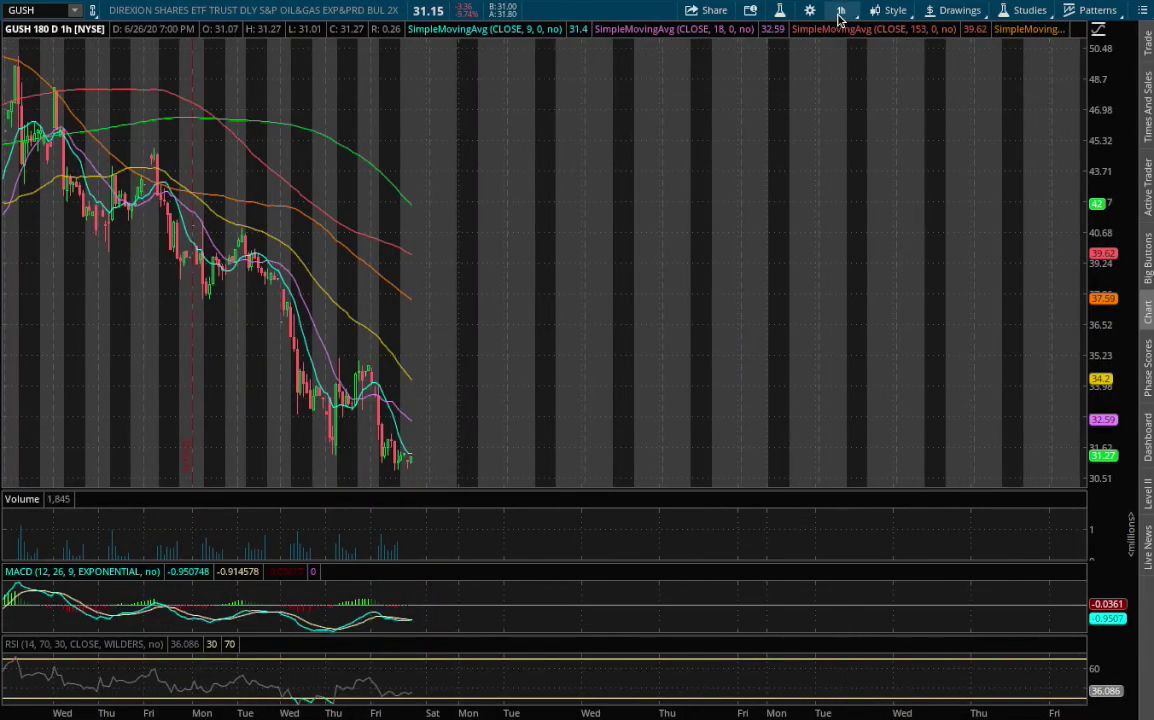
# Step: Check 20-year weekly (zoomed to 2019–2020) and 4-hour views, ending on 20-year daily bars
pyautogui.click(840, 12)
pyautogui.click(777, 205)
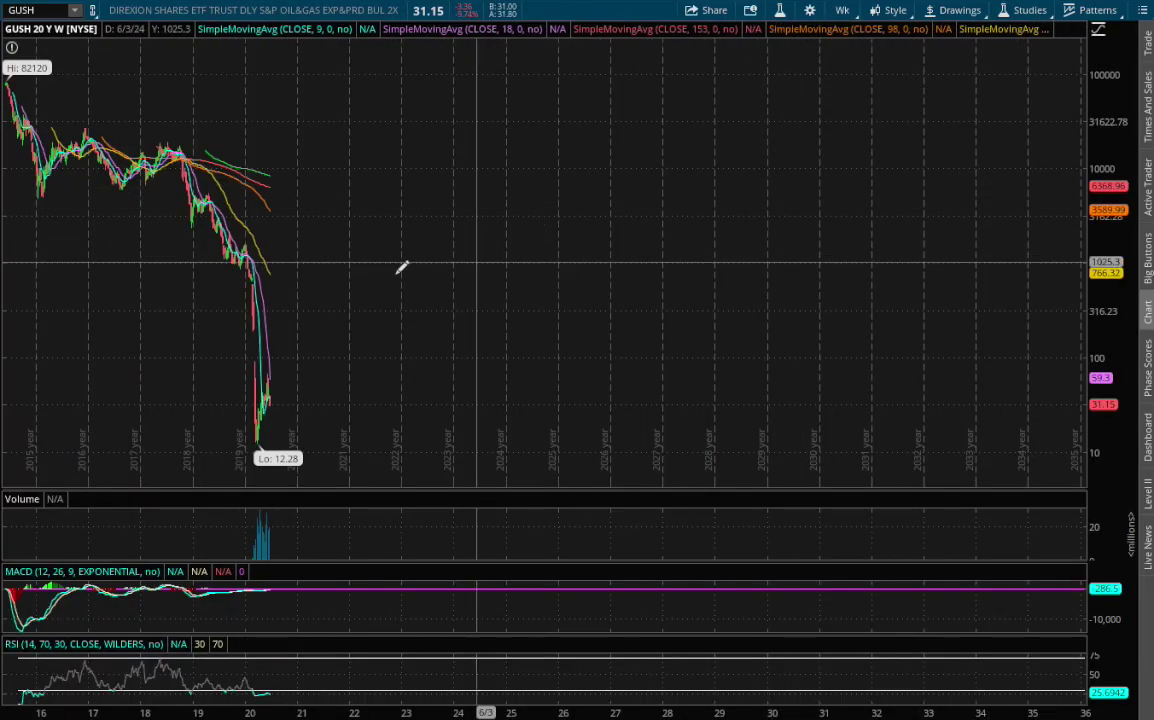
pyautogui.moveTo(186, 320); pyautogui.dragTo(526, 363)
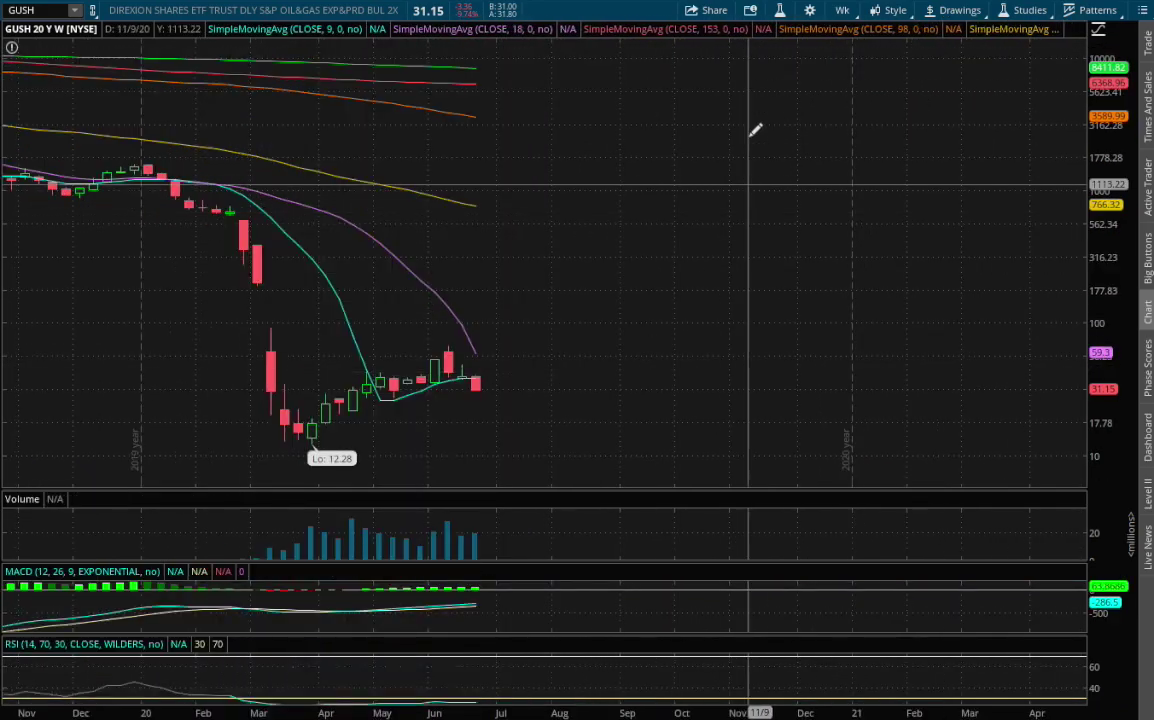
pyautogui.click(842, 11)
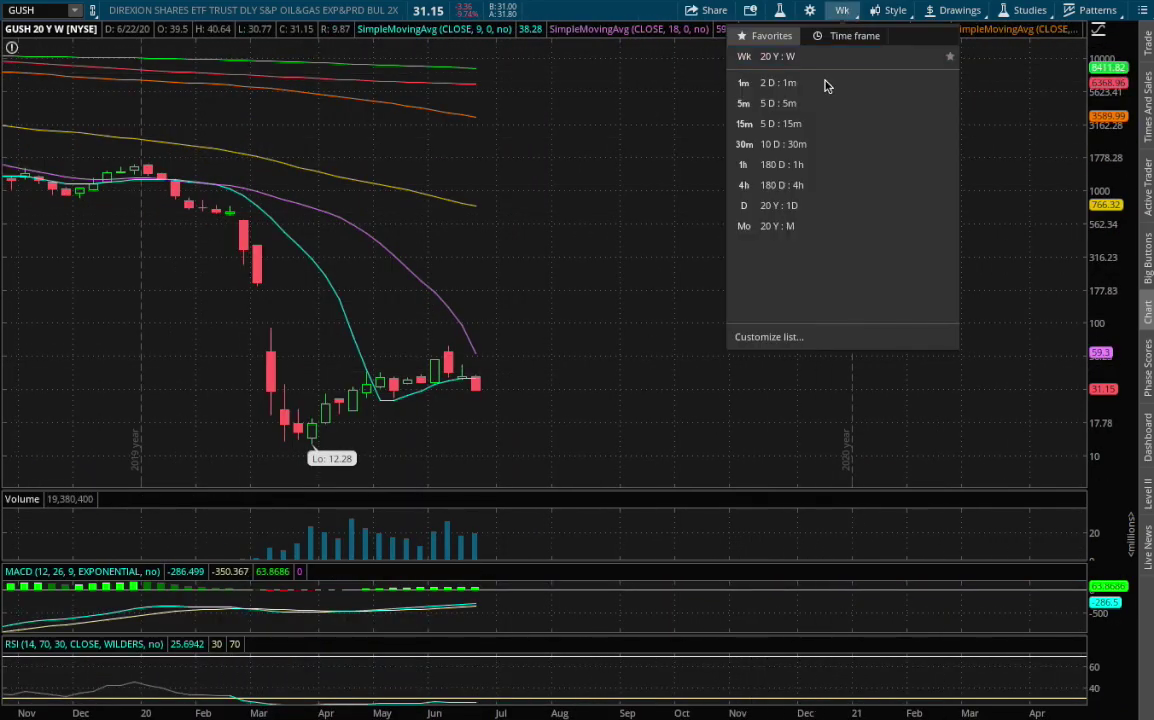
pyautogui.click(780, 185)
pyautogui.click(841, 11)
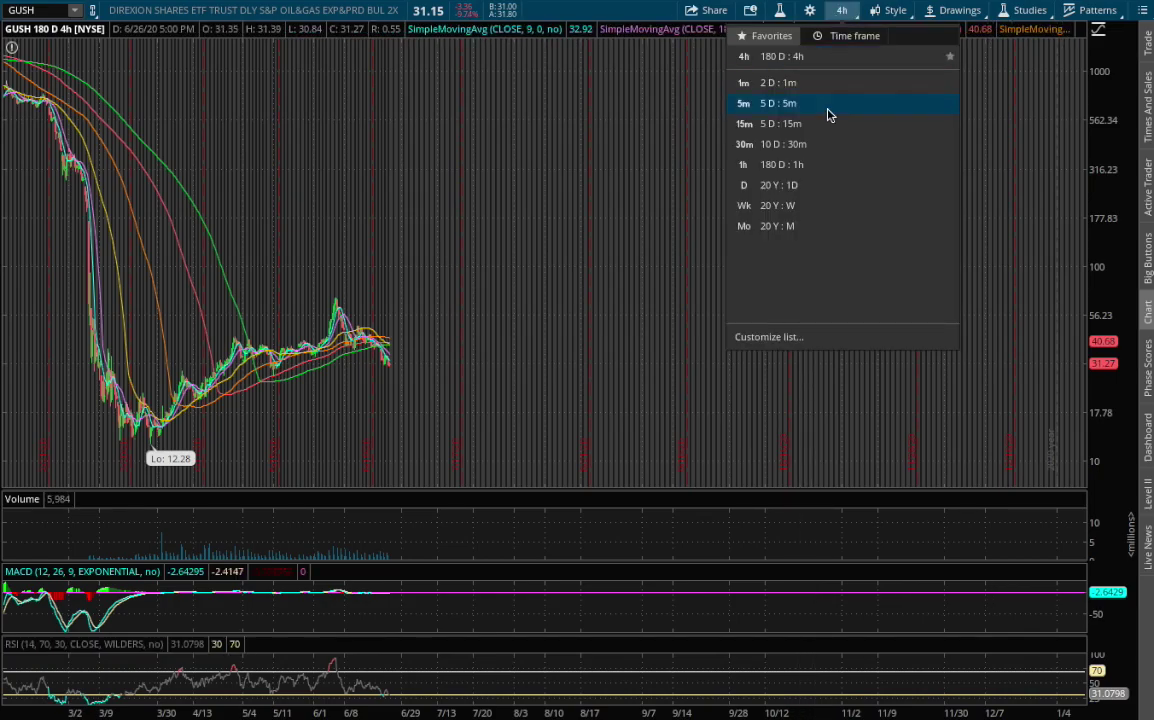
pyautogui.click(771, 197)
pyautogui.scroll(2, 270, 361)
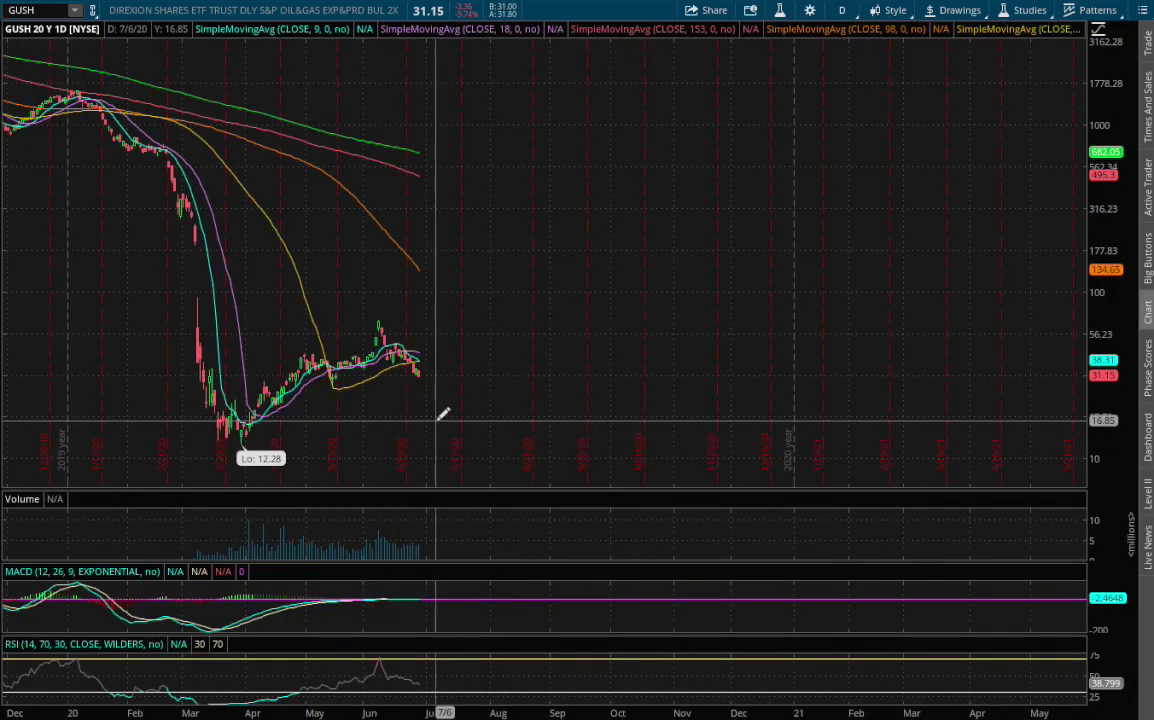
# Step: Zoom the GUSH daily chart to the 2/24 through 8/31 range
pyautogui.moveTo(204, 364); pyautogui.dragTo(548, 395)
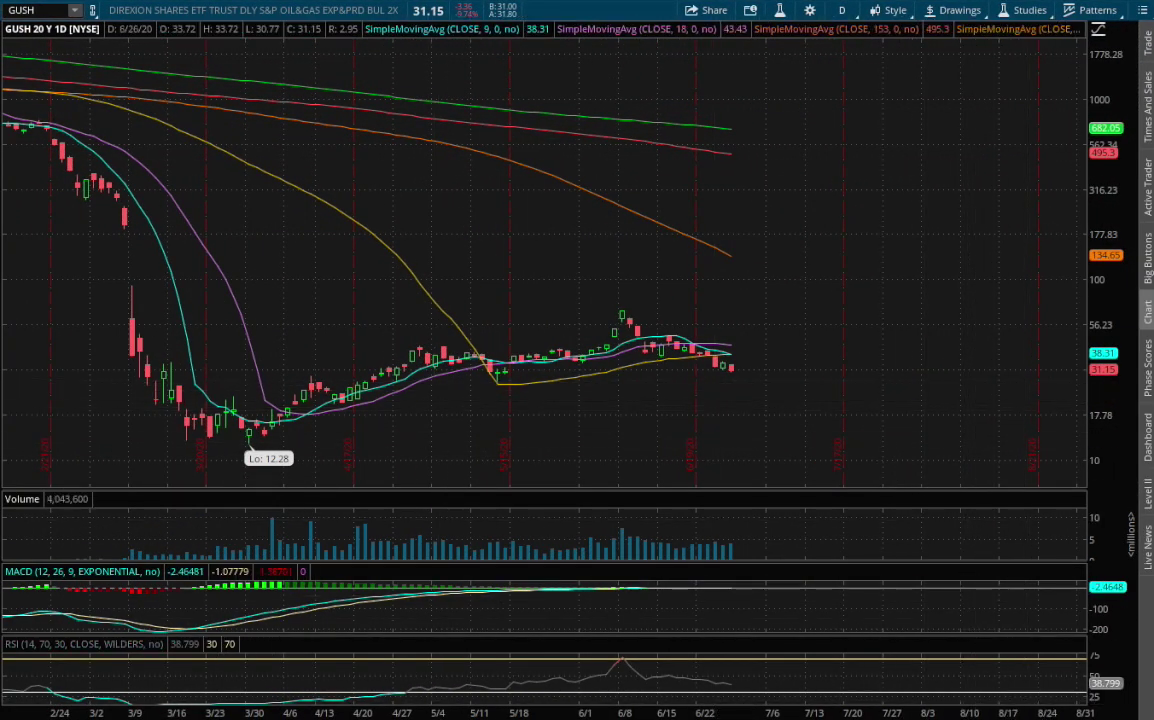
# Step: Draw an upward projected trendline starting at GUSH's last daily candle
pyautogui.moveTo(1057, 527)
pyautogui.click(1035, 453)
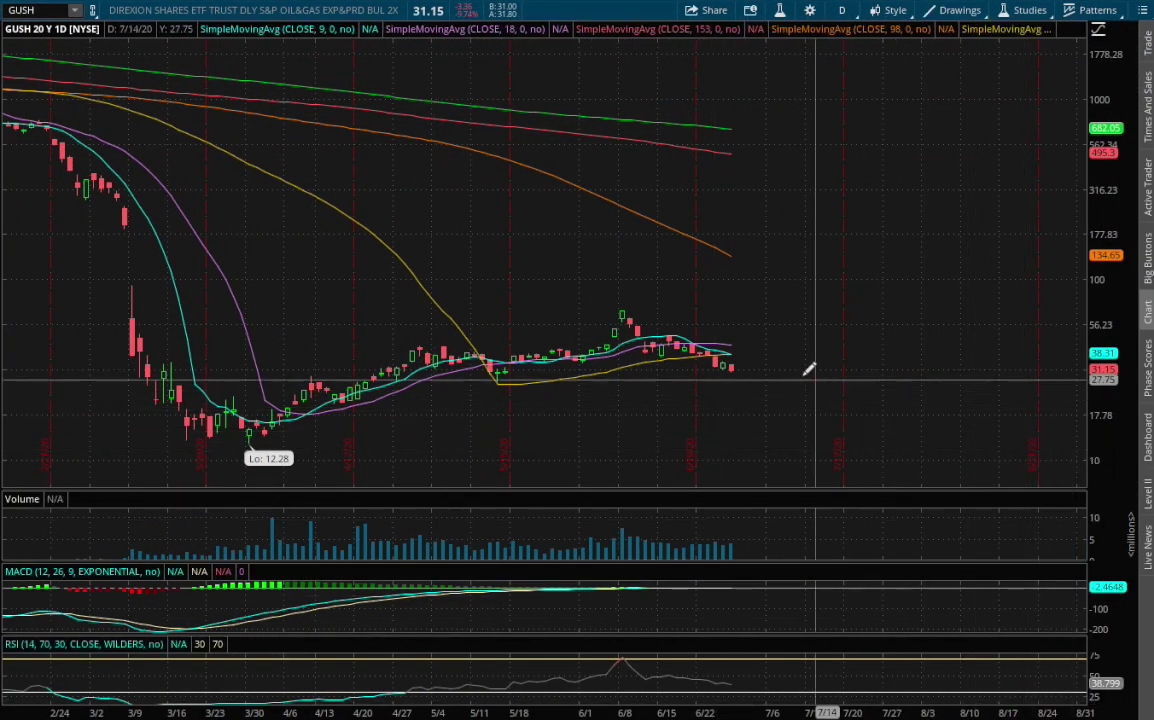
pyautogui.click(731, 368)
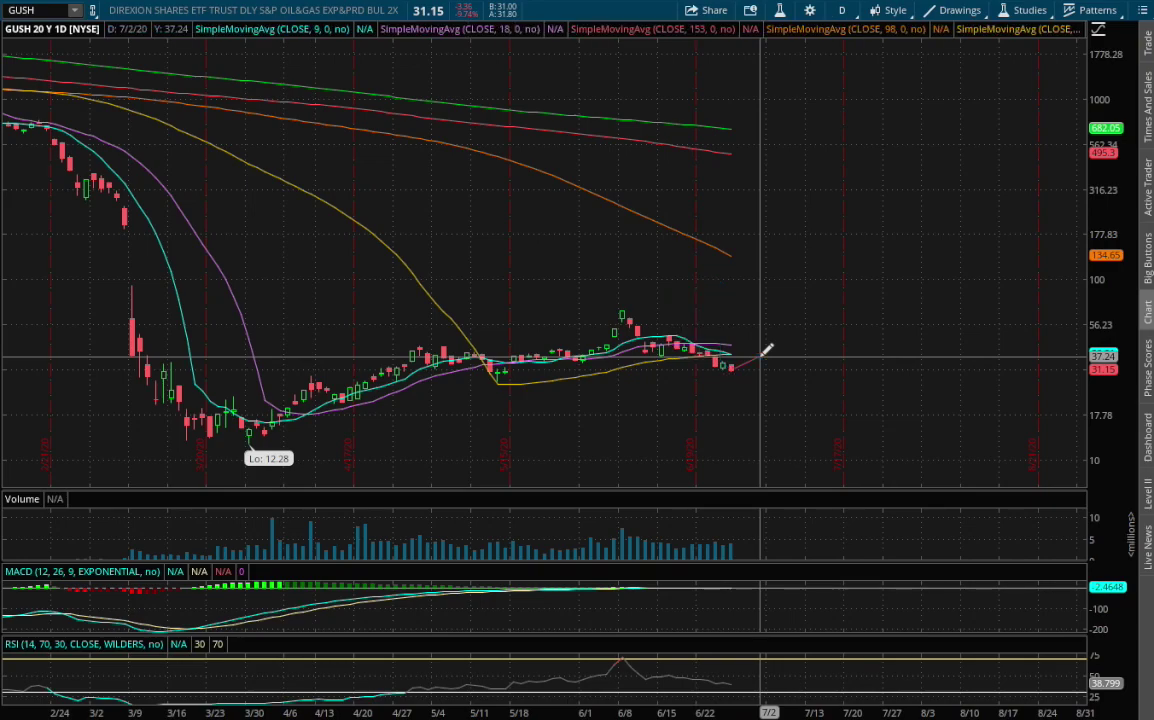
pyautogui.click(762, 352)
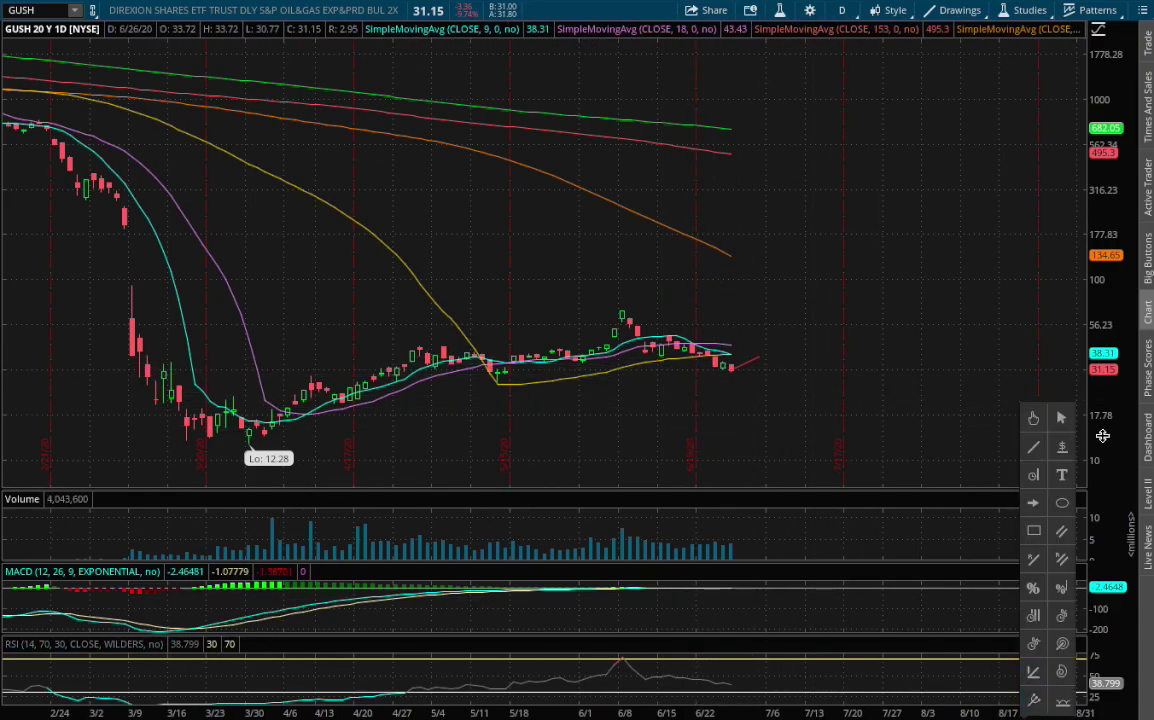
# Step: Draw a downward projected trendline from the last candle to about 24.89 near 7/2
pyautogui.click(1059, 443)
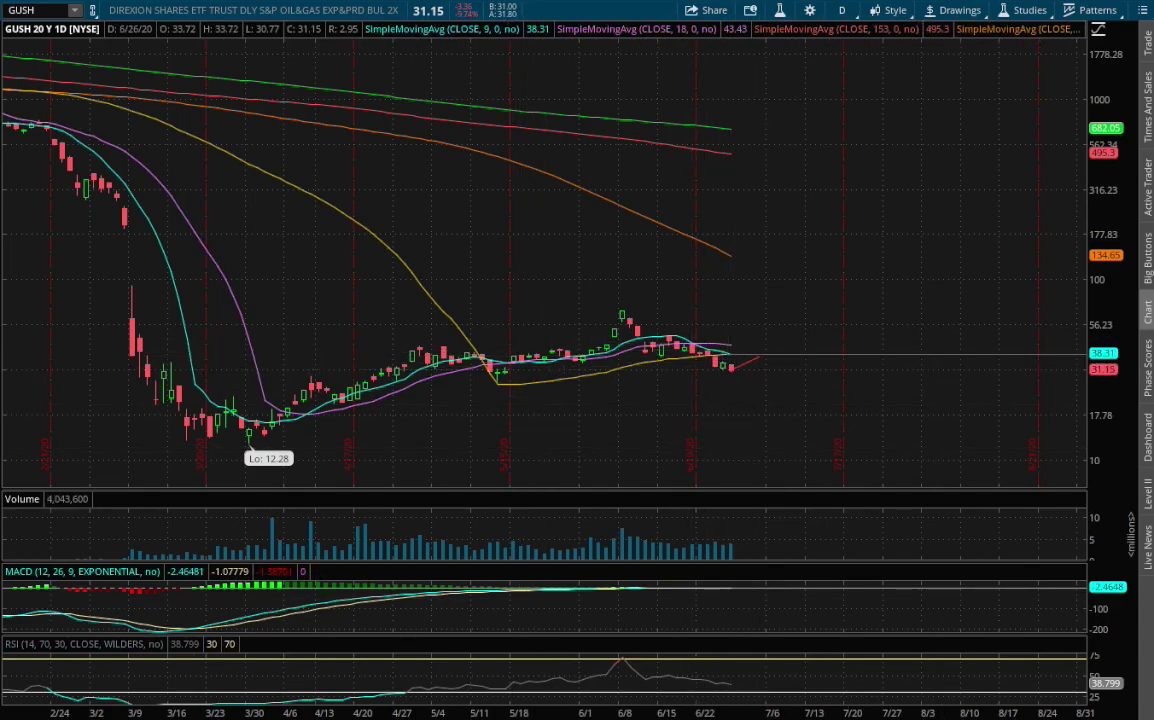
pyautogui.moveTo(1038, 480)
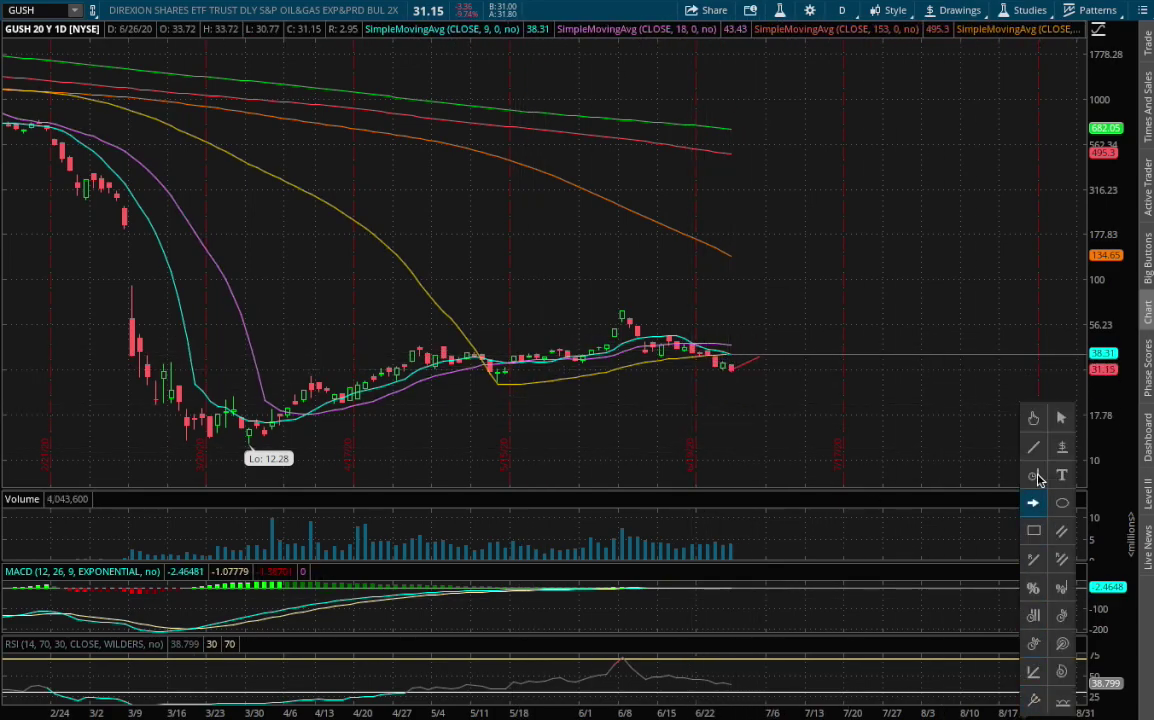
pyautogui.click(757, 384)
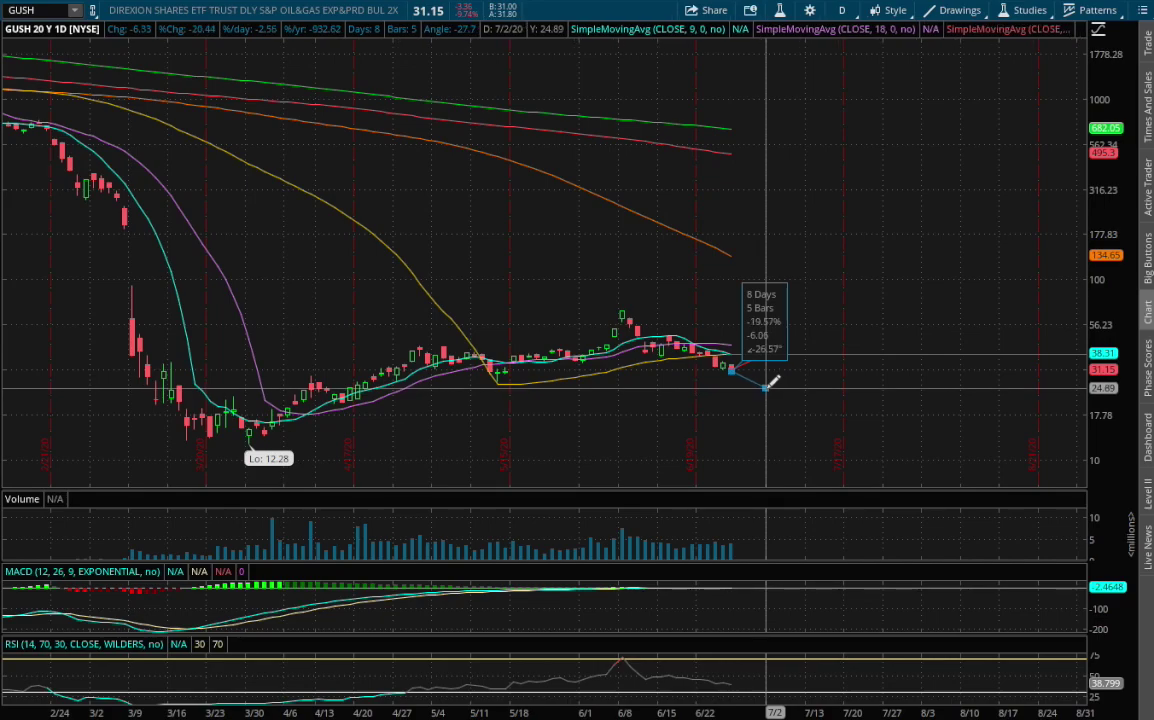
pyautogui.click(765, 388)
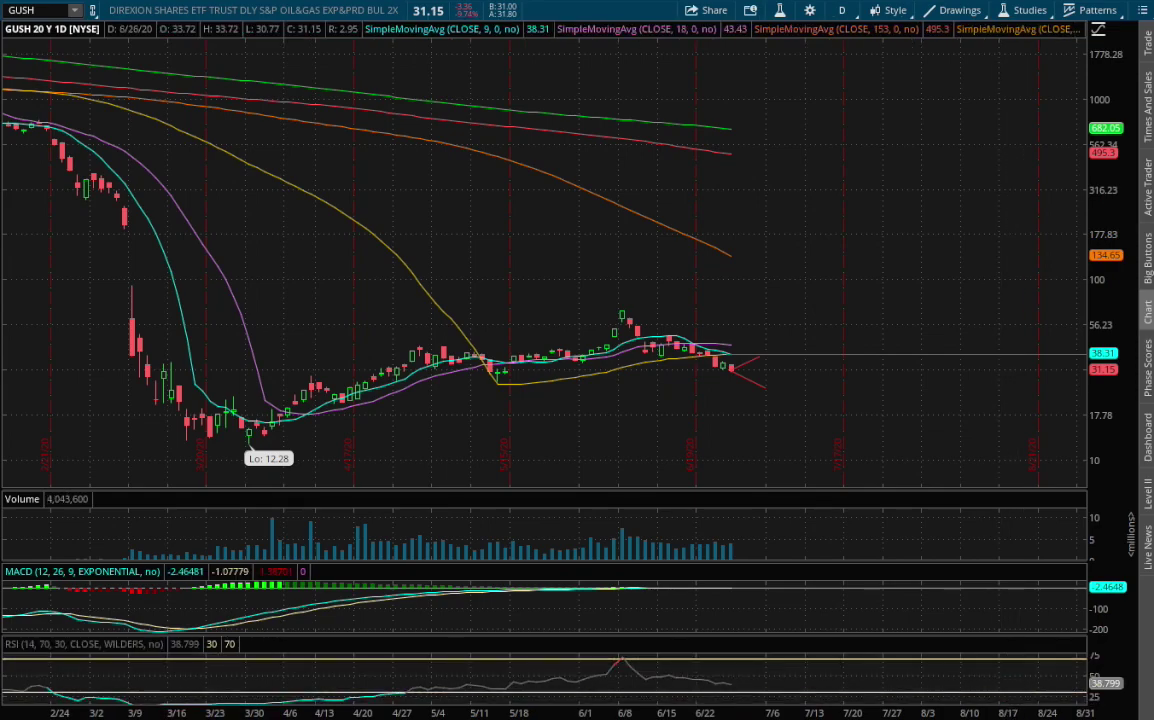
pyautogui.click(1061, 475)
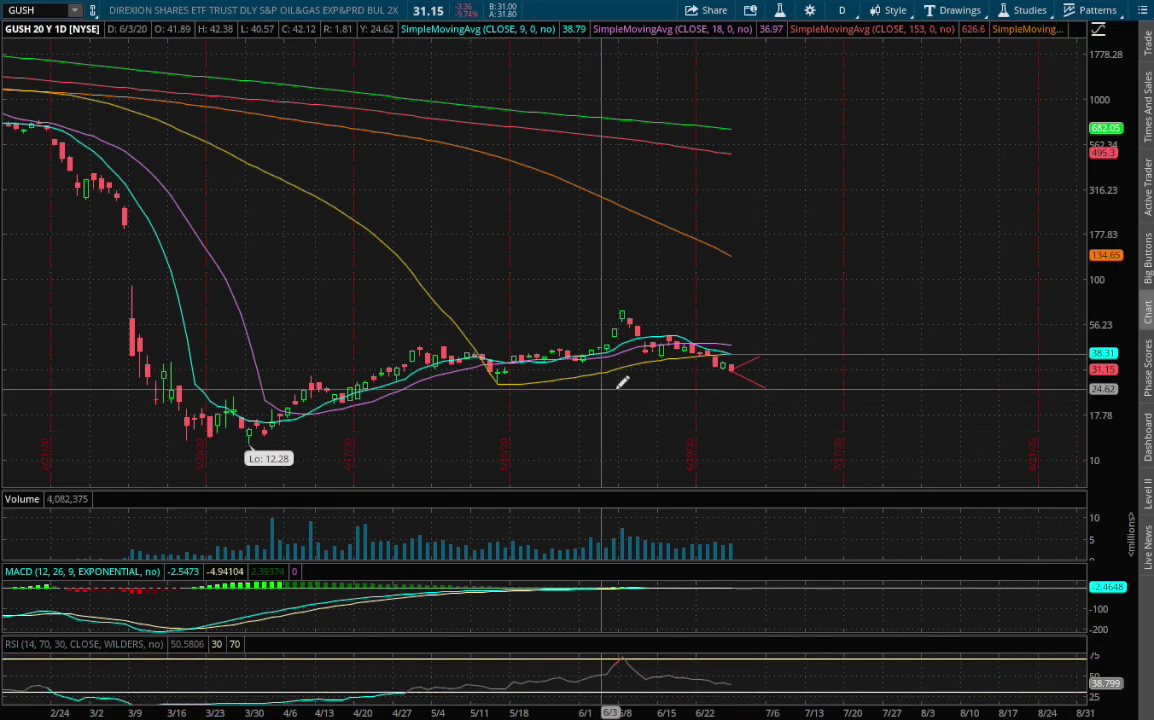
pyautogui.click(312, 387)
pyautogui.click(590, 343)
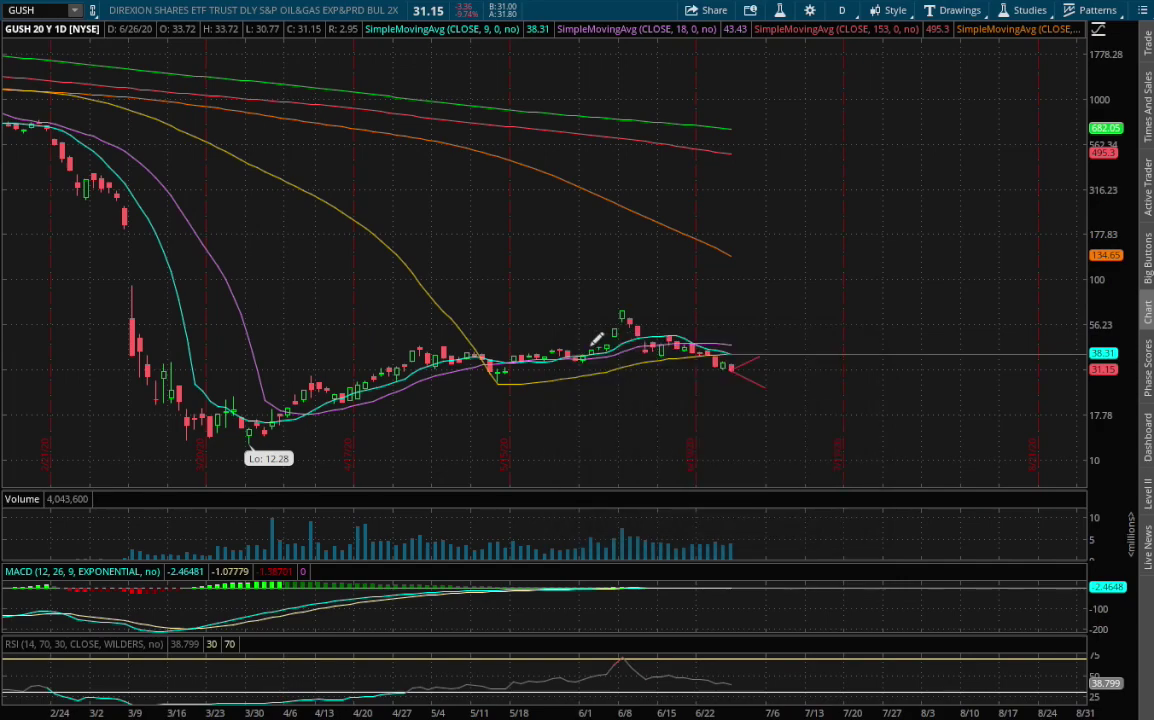
pyautogui.rightClick(1040, 622)
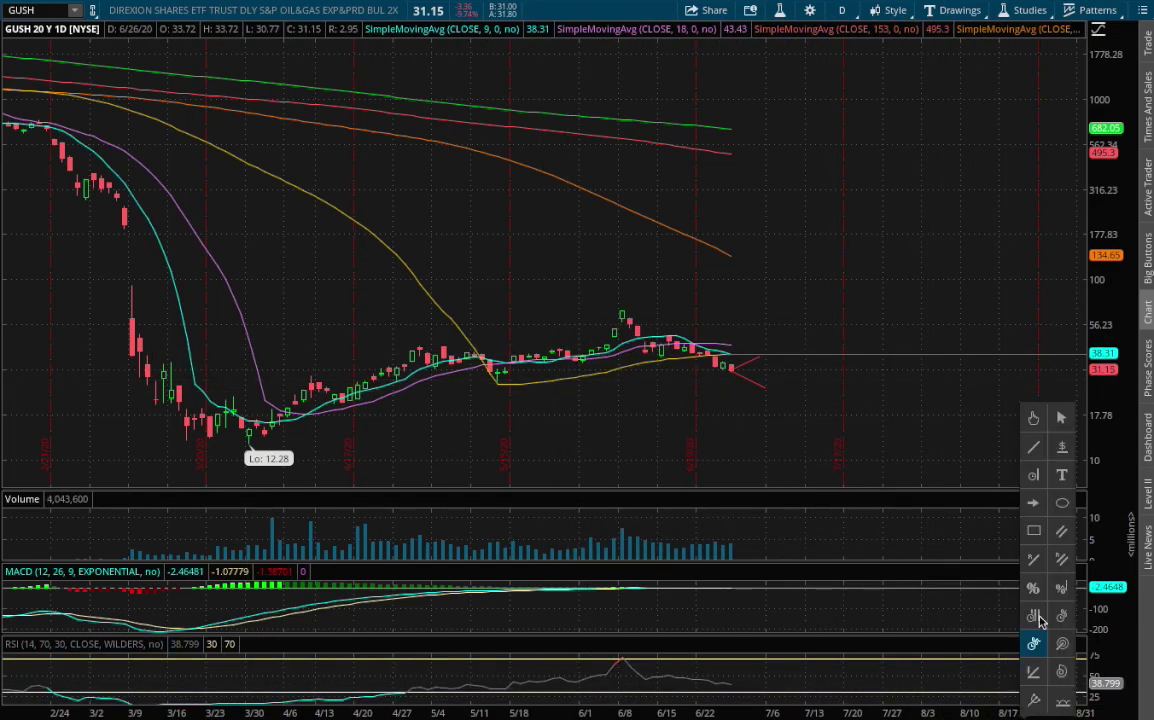
pyautogui.click(1061, 455)
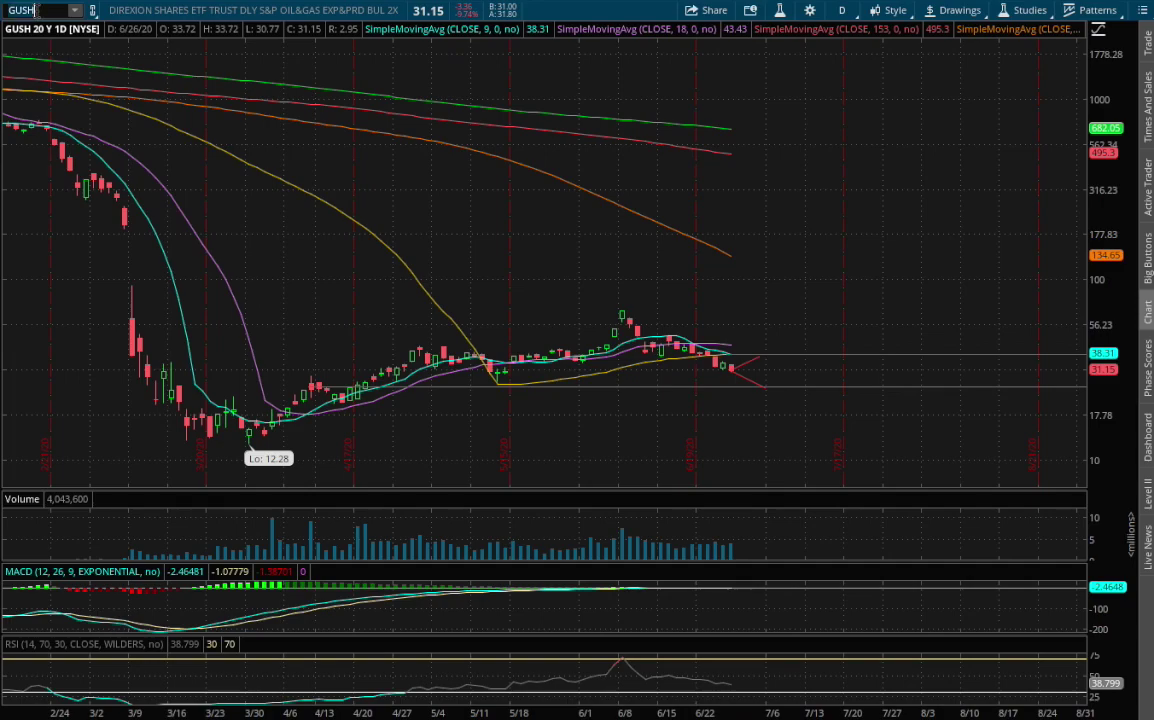
# Step: Load the DRIP chart and zoom into its most recent year of prices
pyautogui.click(36, 10)
pyautogui.write('DRIP')
pyautogui.press('Return')
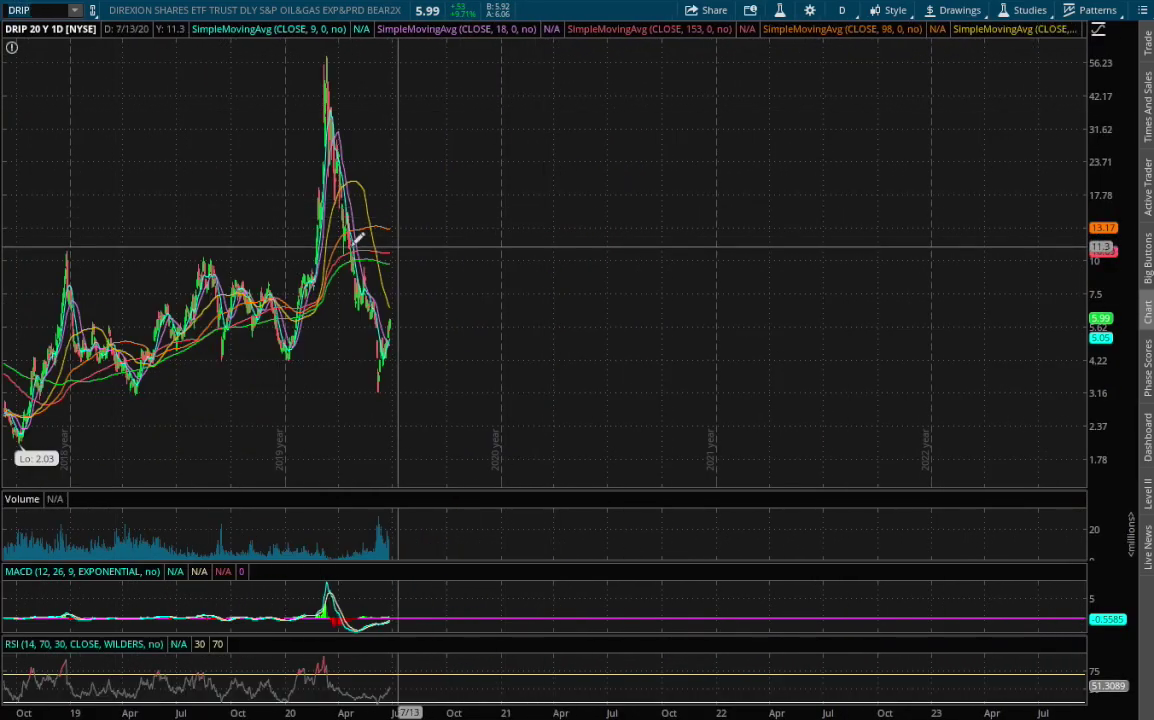
pyautogui.moveTo(527, 277); pyautogui.dragTo(535, 283)
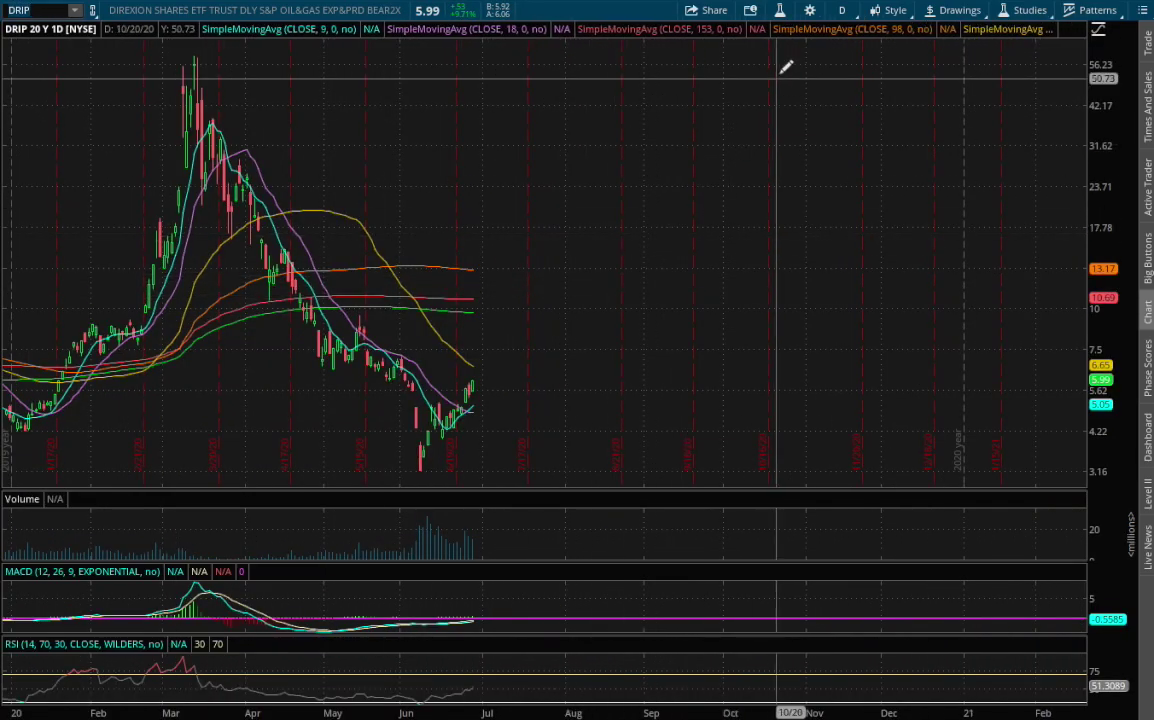
# Step: Check DRIP on 180-day hourly and 4-hour bars, then return to 20-year daily
pyautogui.click(841, 12)
pyautogui.click(782, 164)
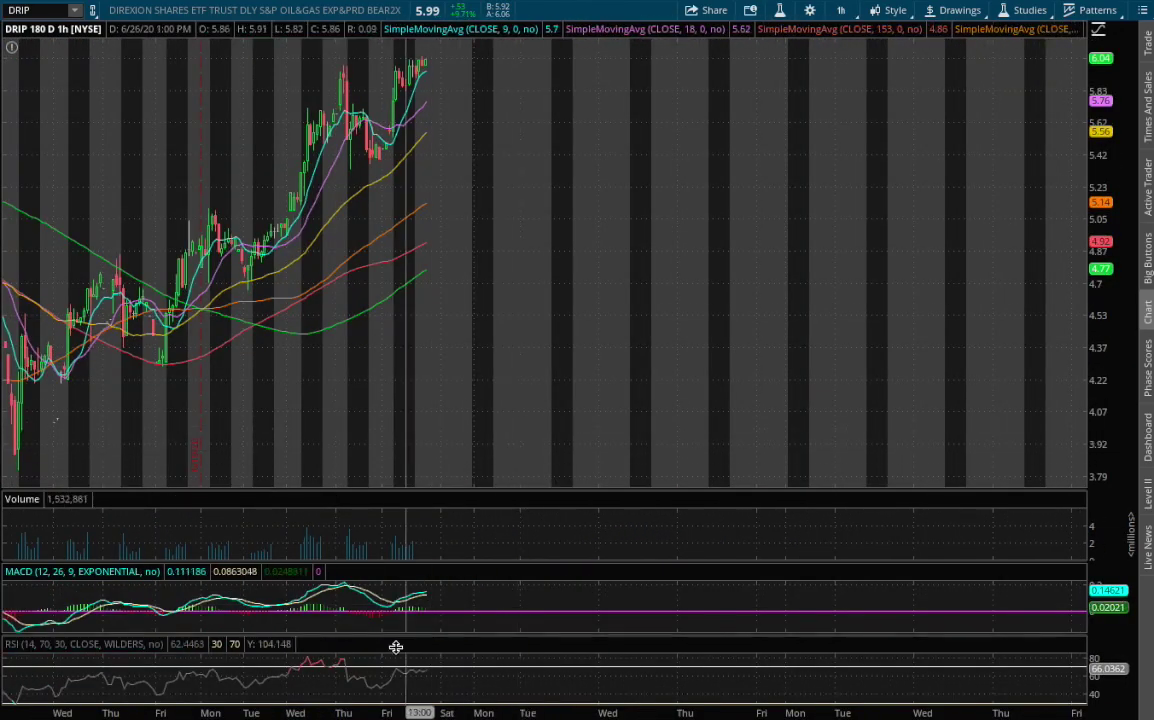
pyautogui.click(841, 12)
pyautogui.click(782, 164)
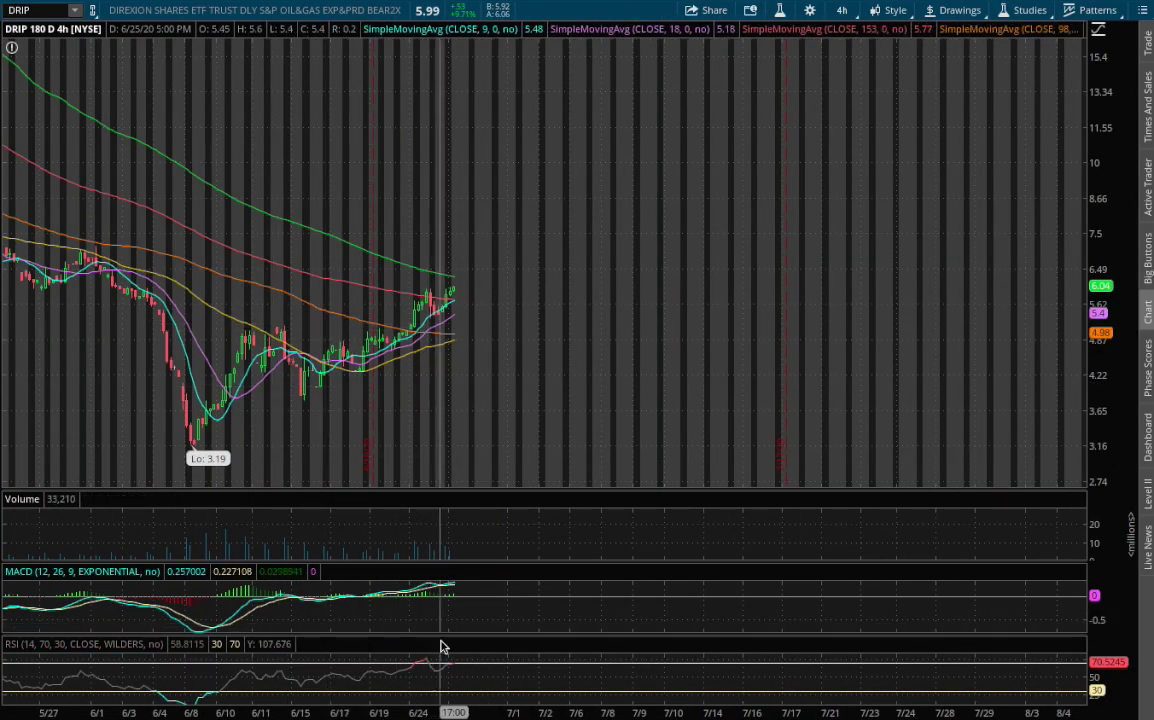
pyautogui.moveTo(238, 470); pyautogui.dragTo(619, 440)
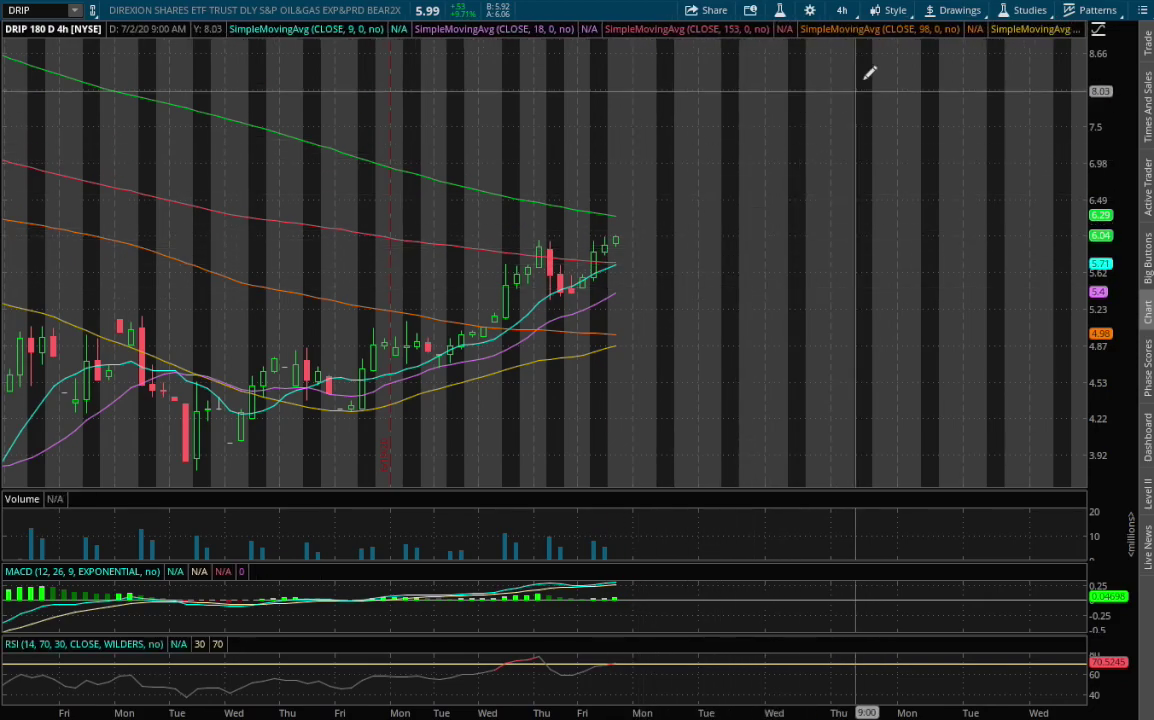
pyautogui.click(842, 17)
pyautogui.click(776, 188)
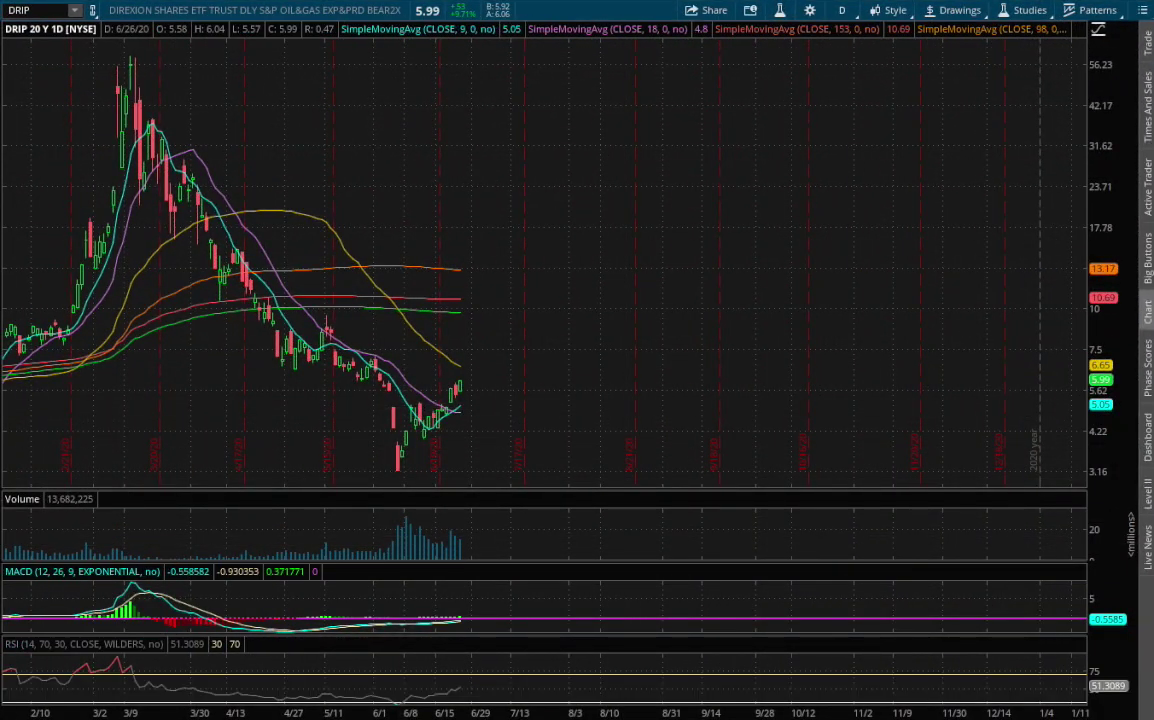
# Step: Draw an upward projected trendline from DRIP's latest daily candle
pyautogui.moveTo(1034, 699)
pyautogui.click(1035, 451)
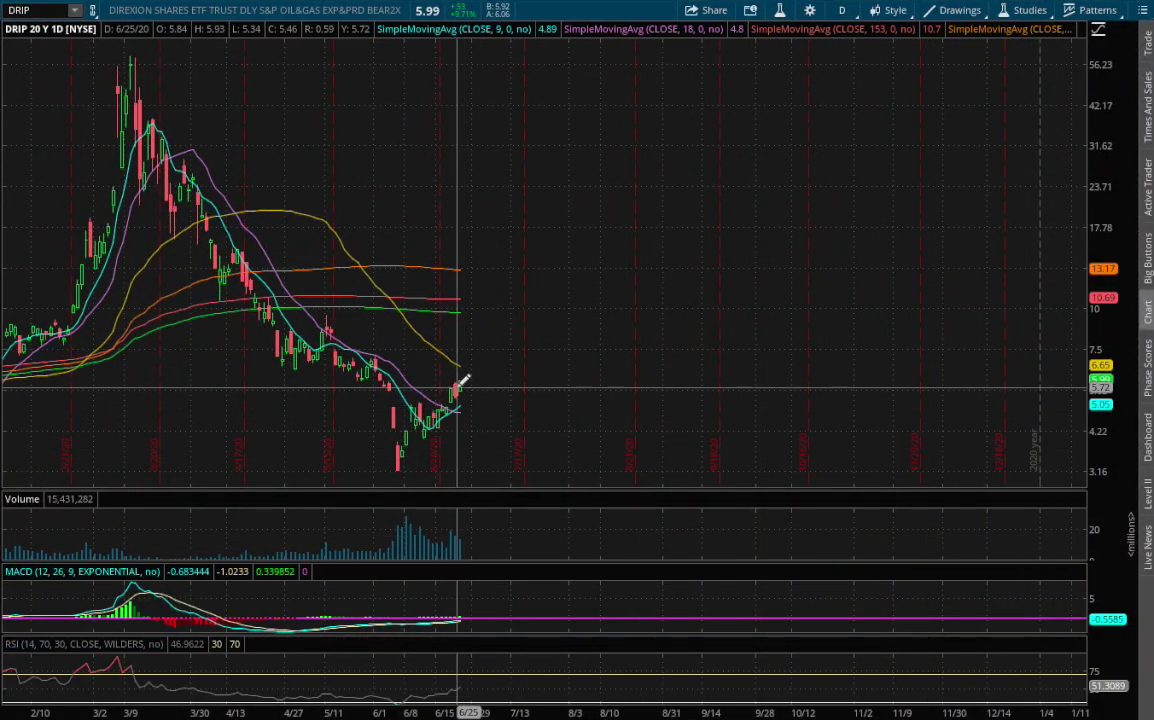
pyautogui.click(507, 354)
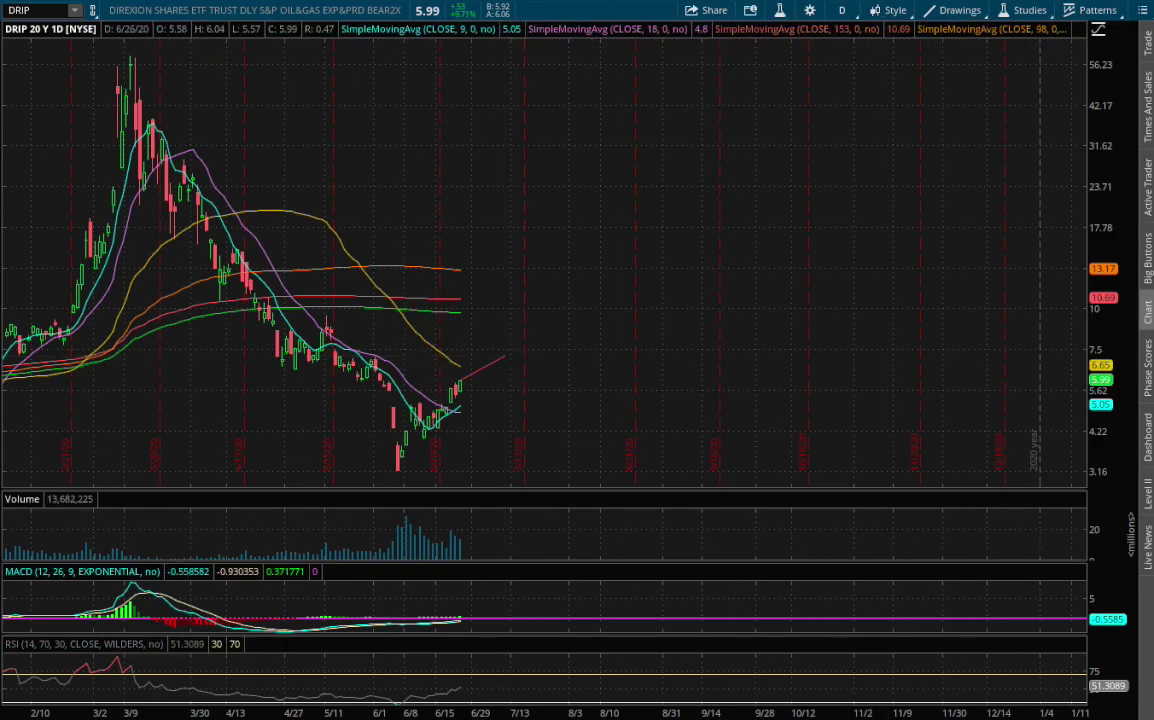
# Step: Add a horizontal price level line at about 7.3
pyautogui.rightClick(1058, 487)
pyautogui.click(1062, 450)
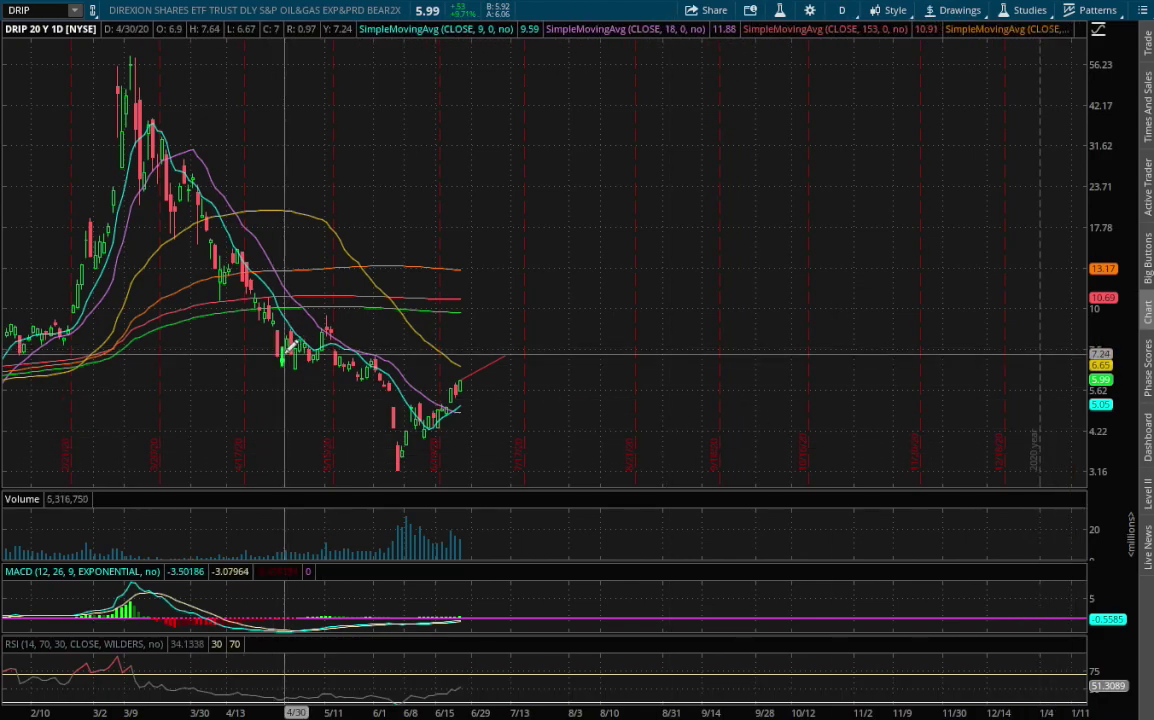
pyautogui.click(289, 352)
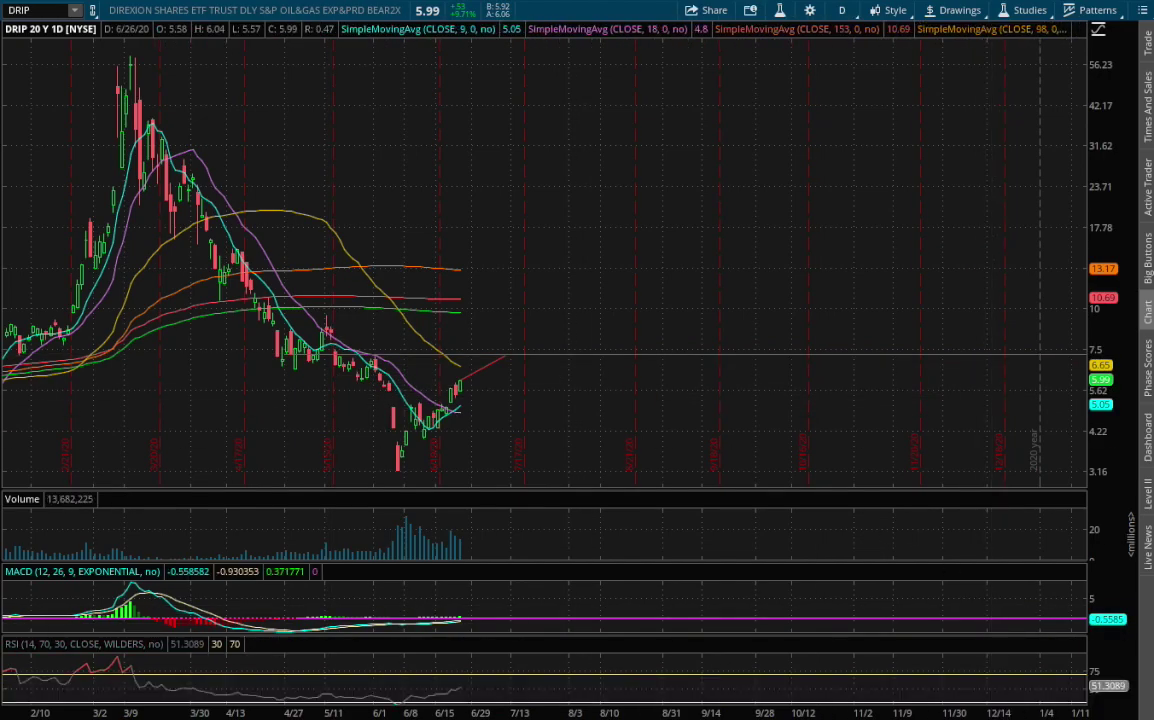
# Step: Draw a downward projected trendline from the latest candle, ending near 4.92
pyautogui.moveTo(1022, 590)
pyautogui.click(1033, 446)
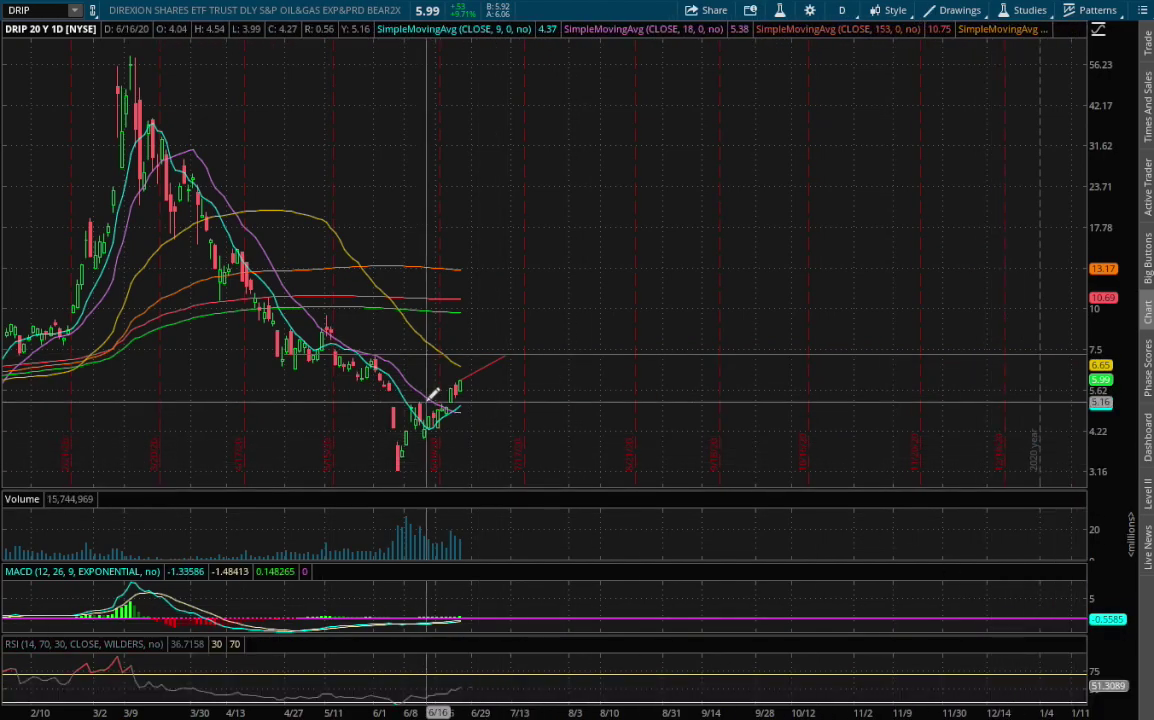
pyautogui.click(459, 381)
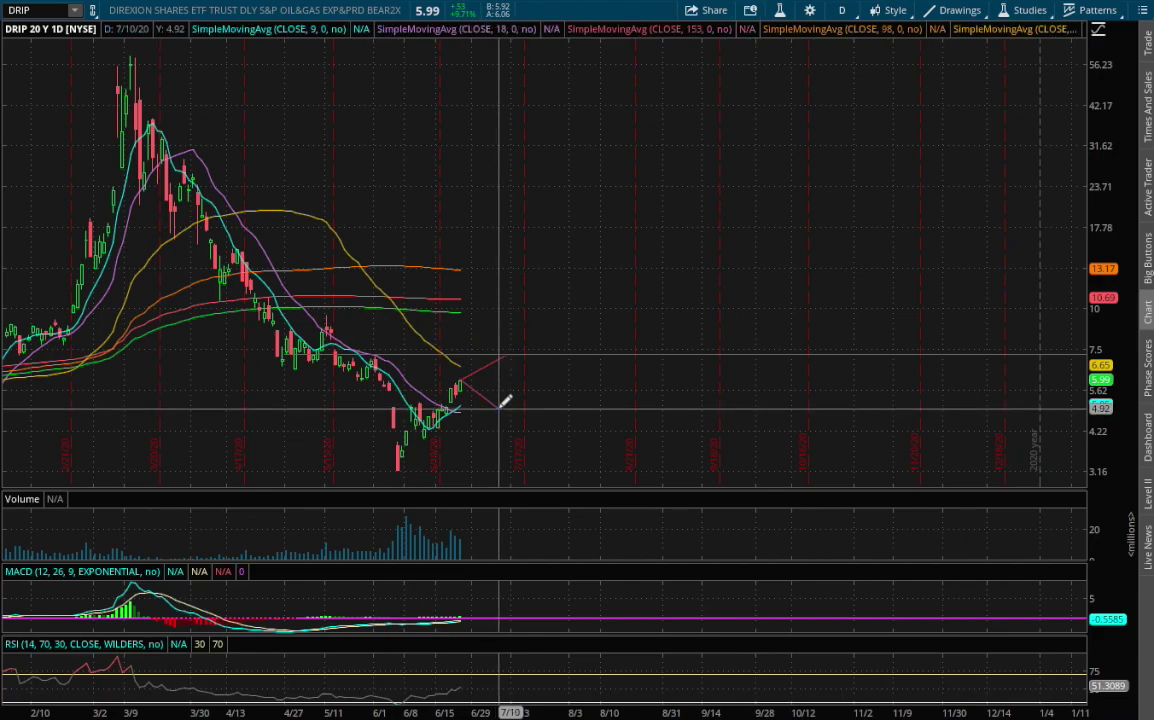
pyautogui.moveTo(1025, 508)
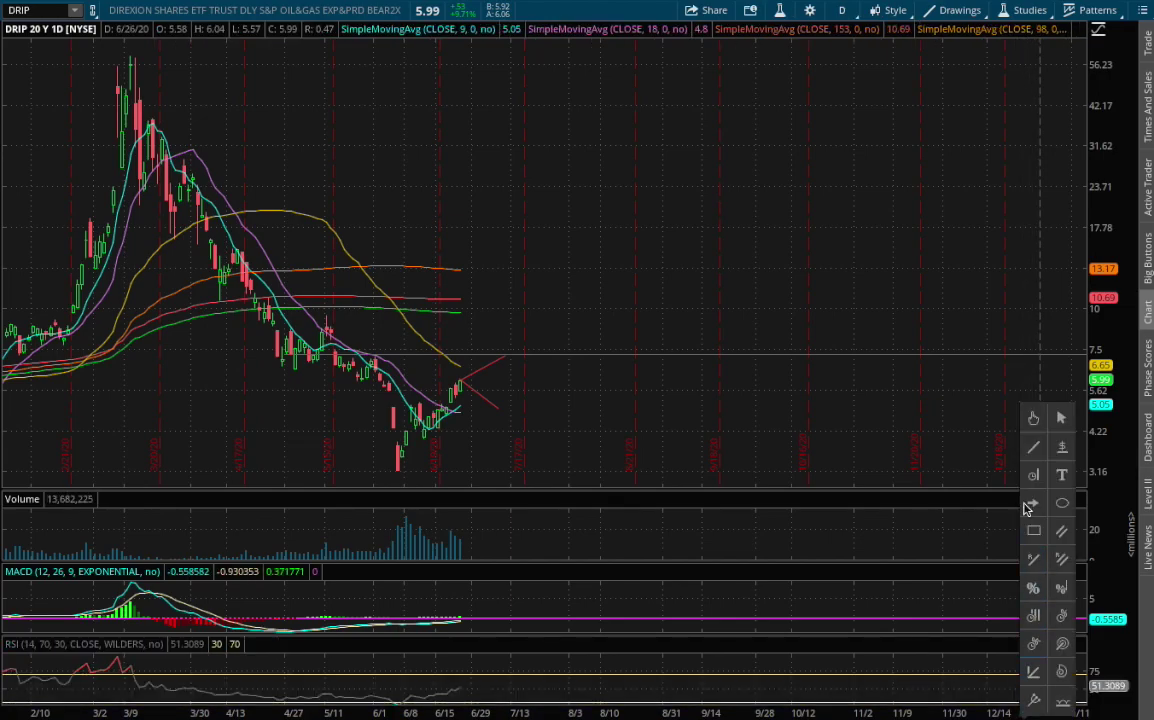
pyautogui.click(1061, 450)
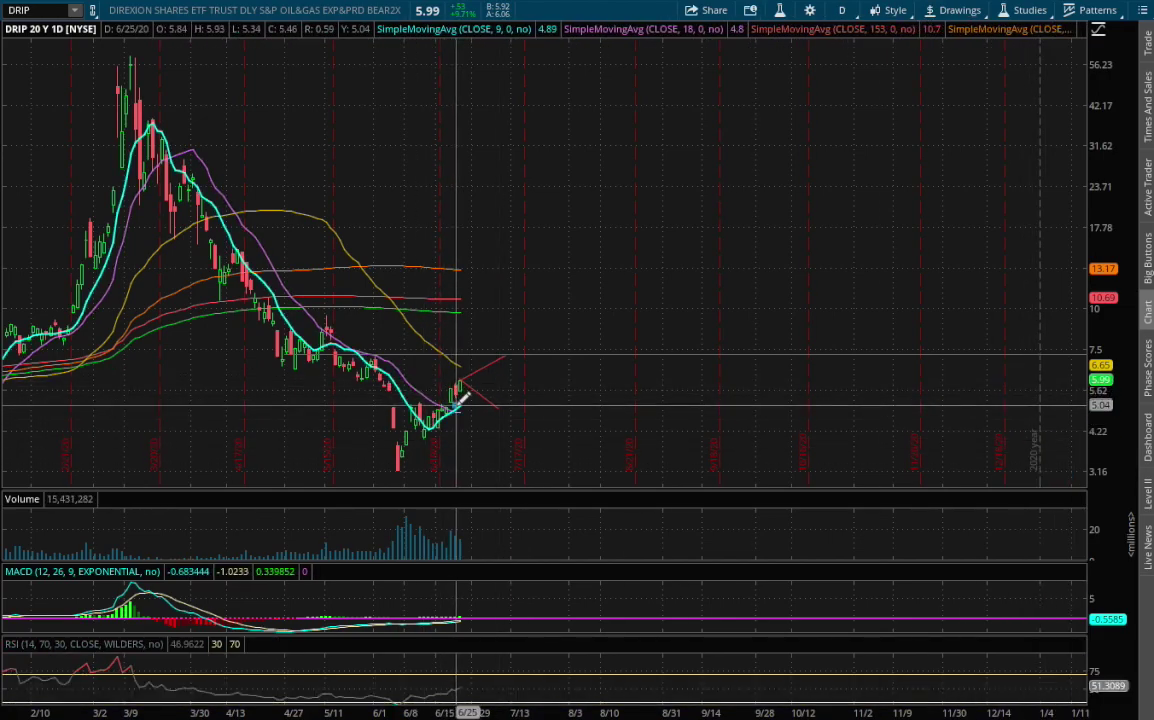
# Step: Load the XOP chart in place of DRIP
pyautogui.click(40, 10)
pyautogui.write('XOP')
pyautogui.press('Return')
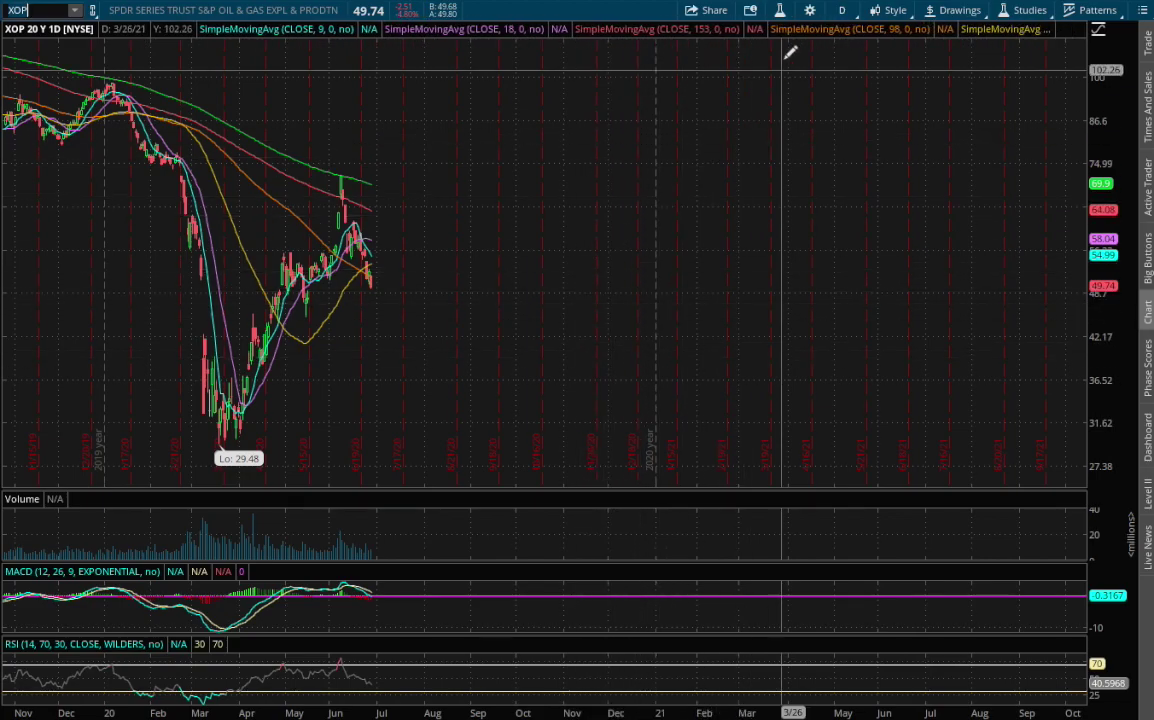
# Step: Check XOP on 180-day 4-hour bars, then return to 20-year daily and zoom in
pyautogui.click(840, 11)
pyautogui.click(765, 185)
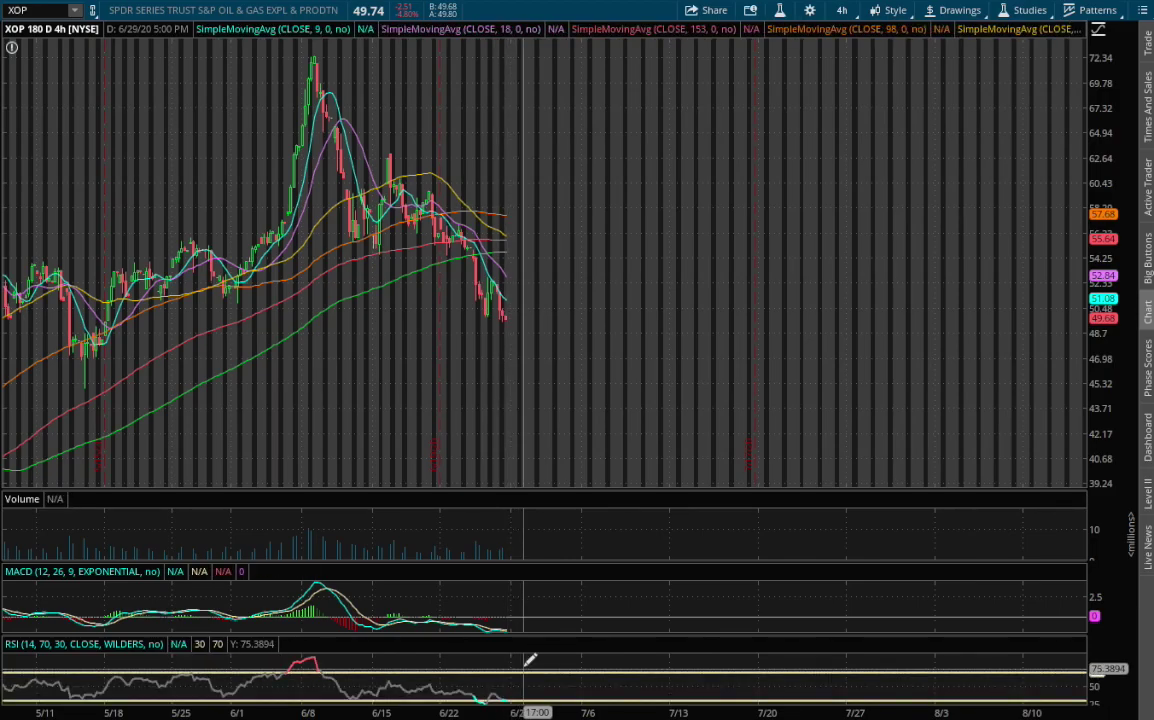
pyautogui.click(843, 12)
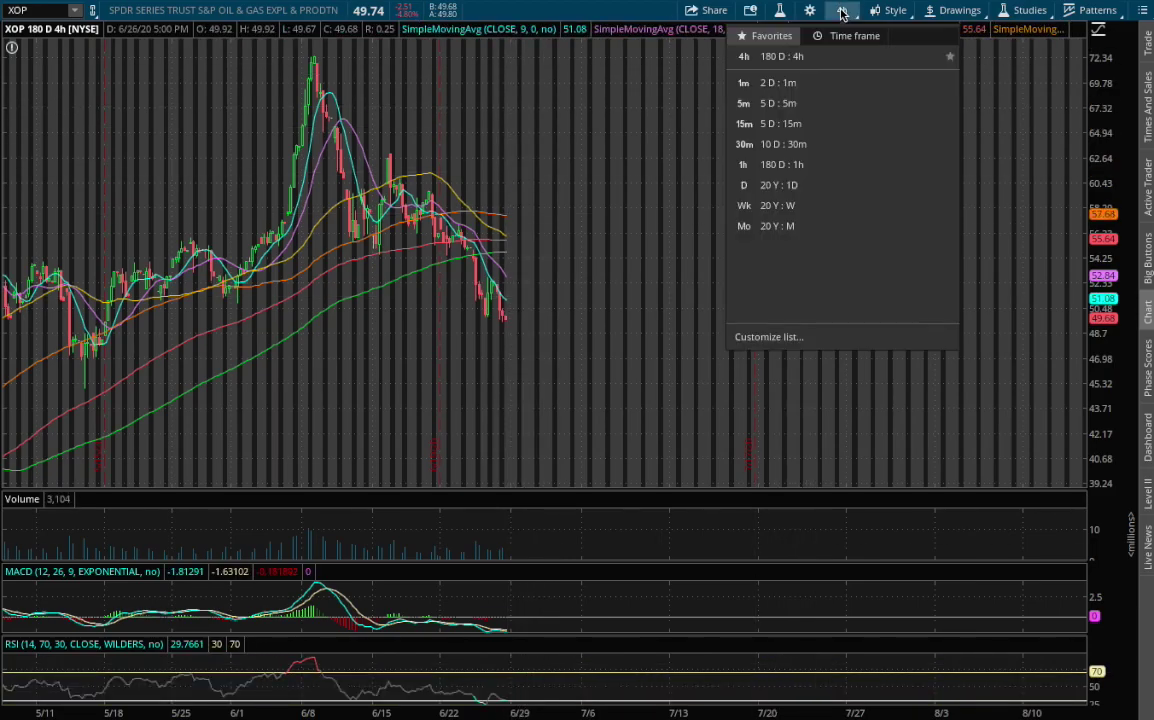
pyautogui.click(773, 188)
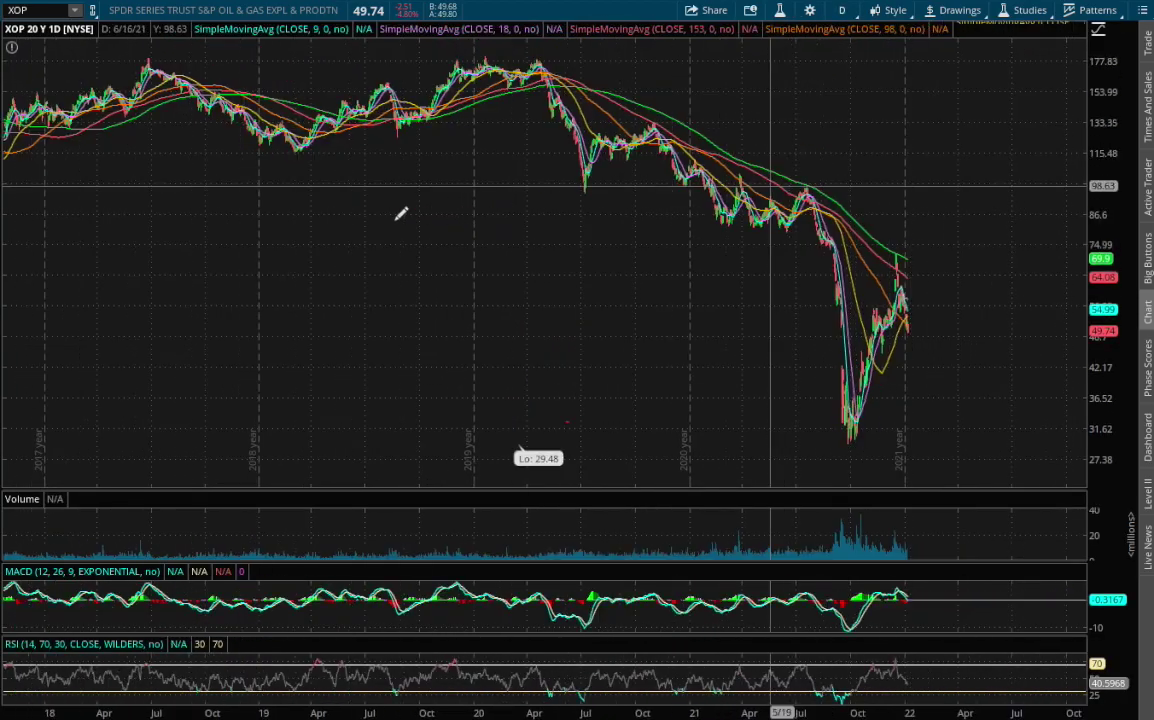
pyautogui.scroll(5, 237, 278)
pyautogui.scroll(5, 393, 305)
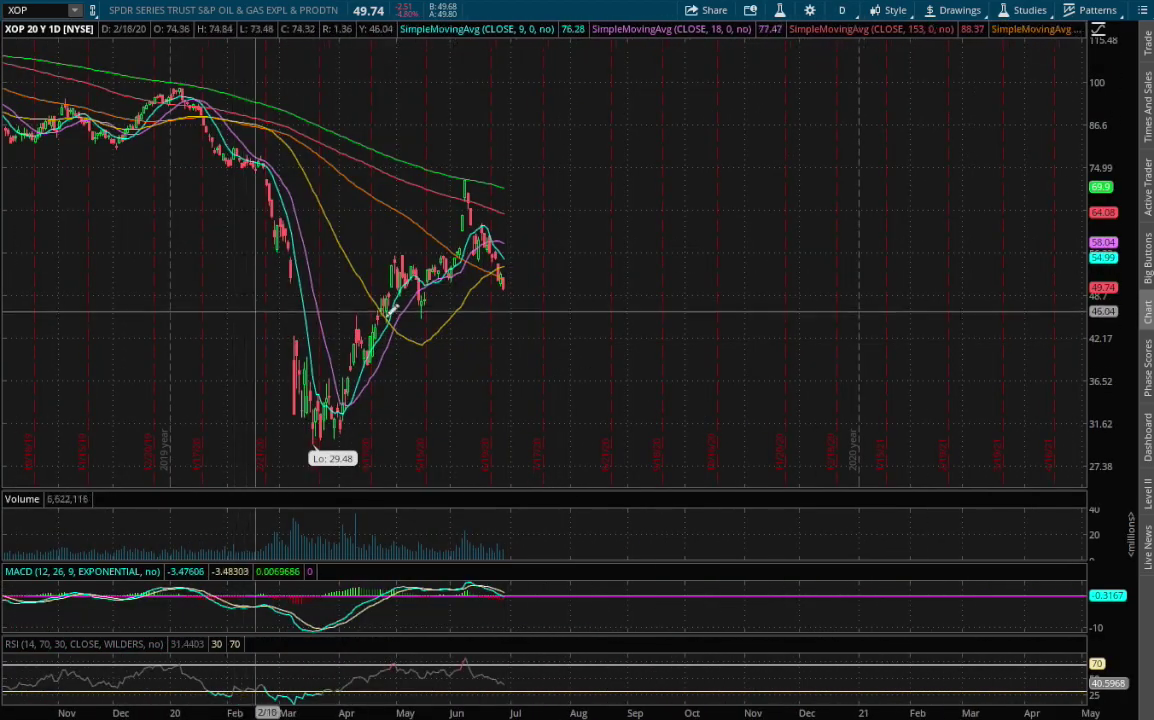